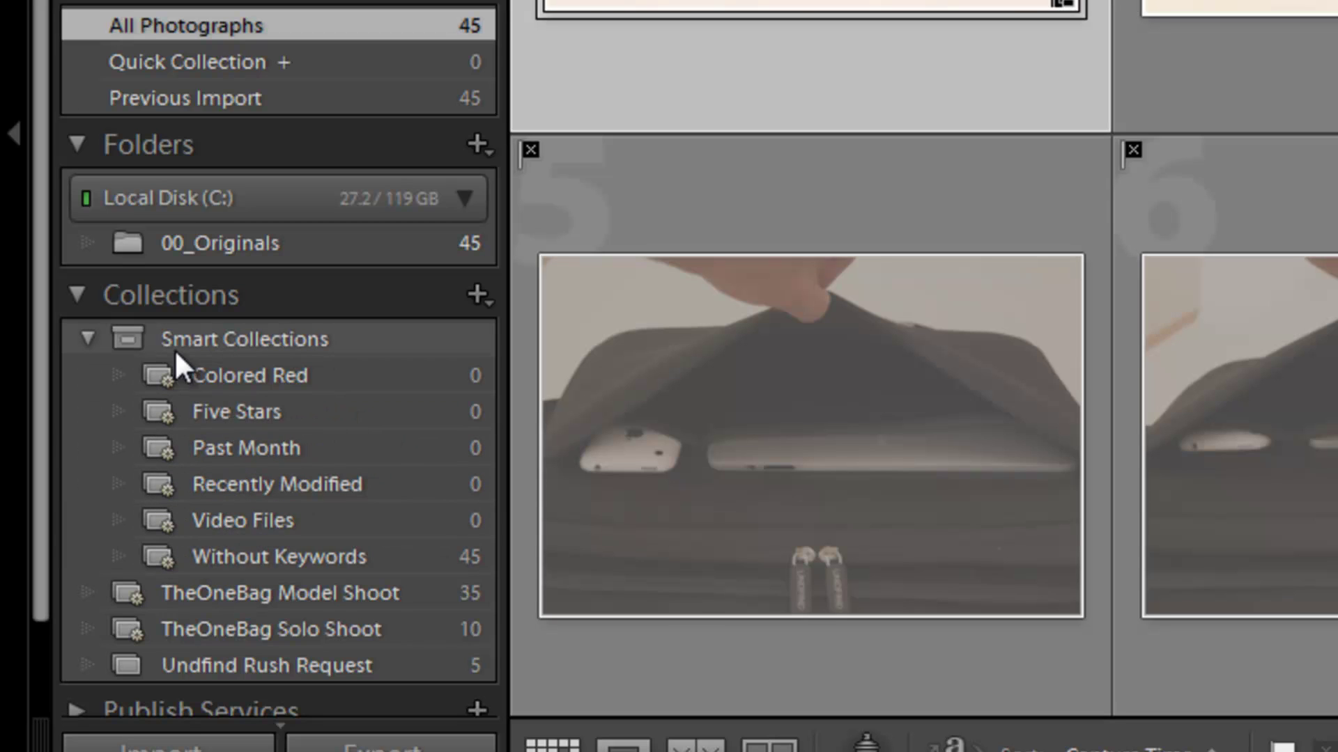
Step: Collapse the Smart Collections group and bring up TheOneBag Model Shoot's collection options
click(86, 337)
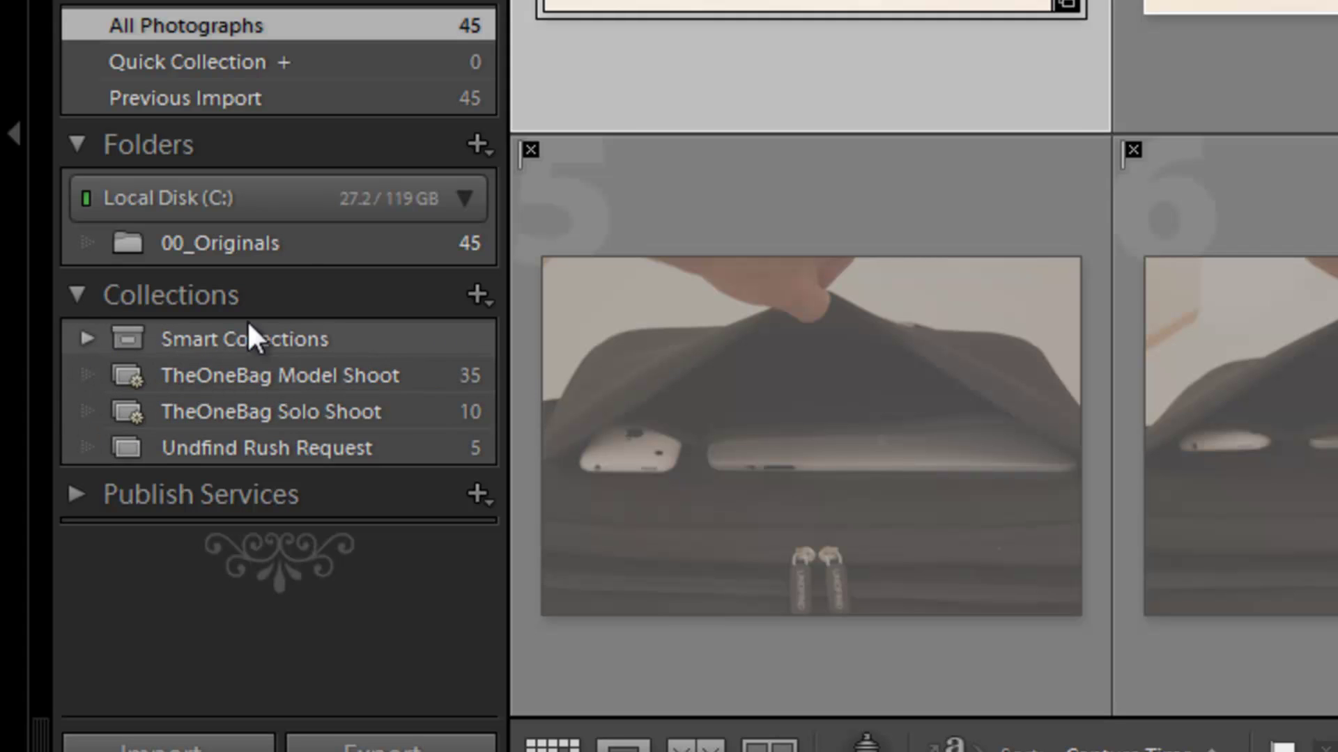
right_click(197, 374)
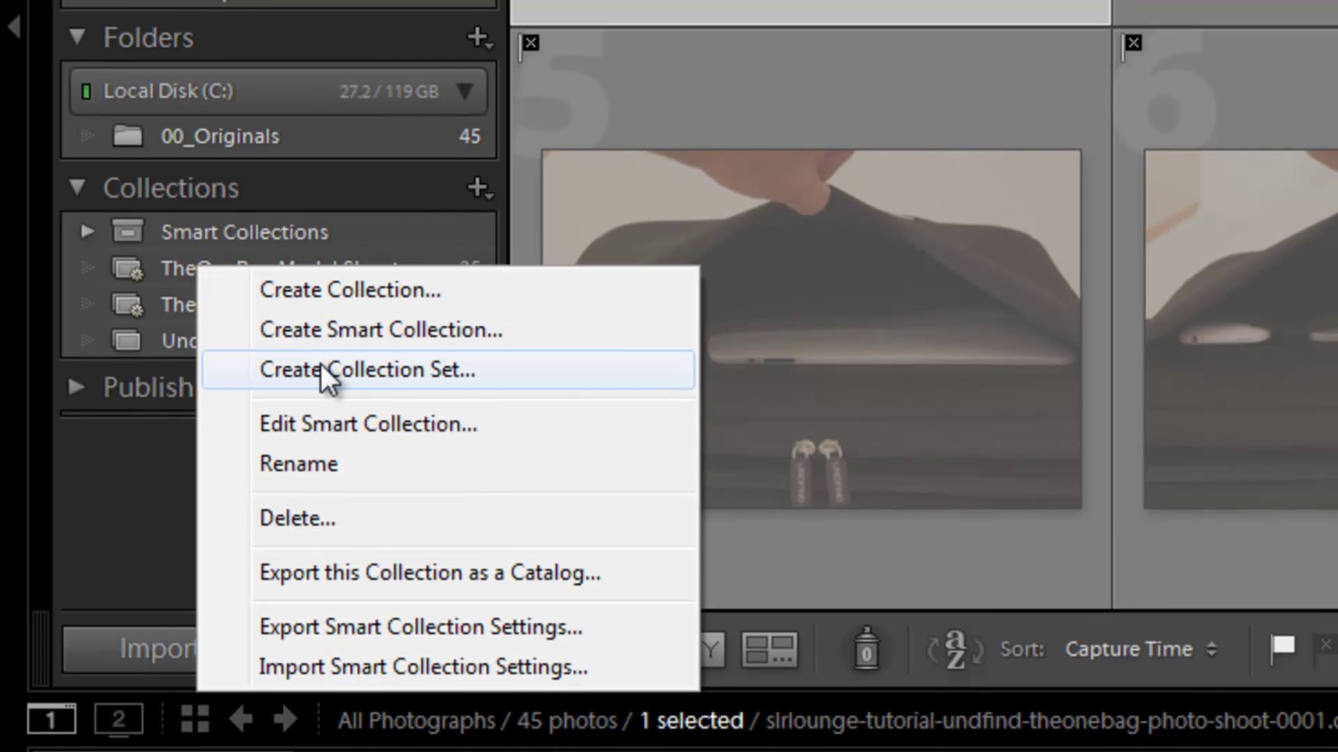
Step: Create a collection set named 'Editor Rush Requests' with its parent Set left as None
click(440, 188)
click(427, 206)
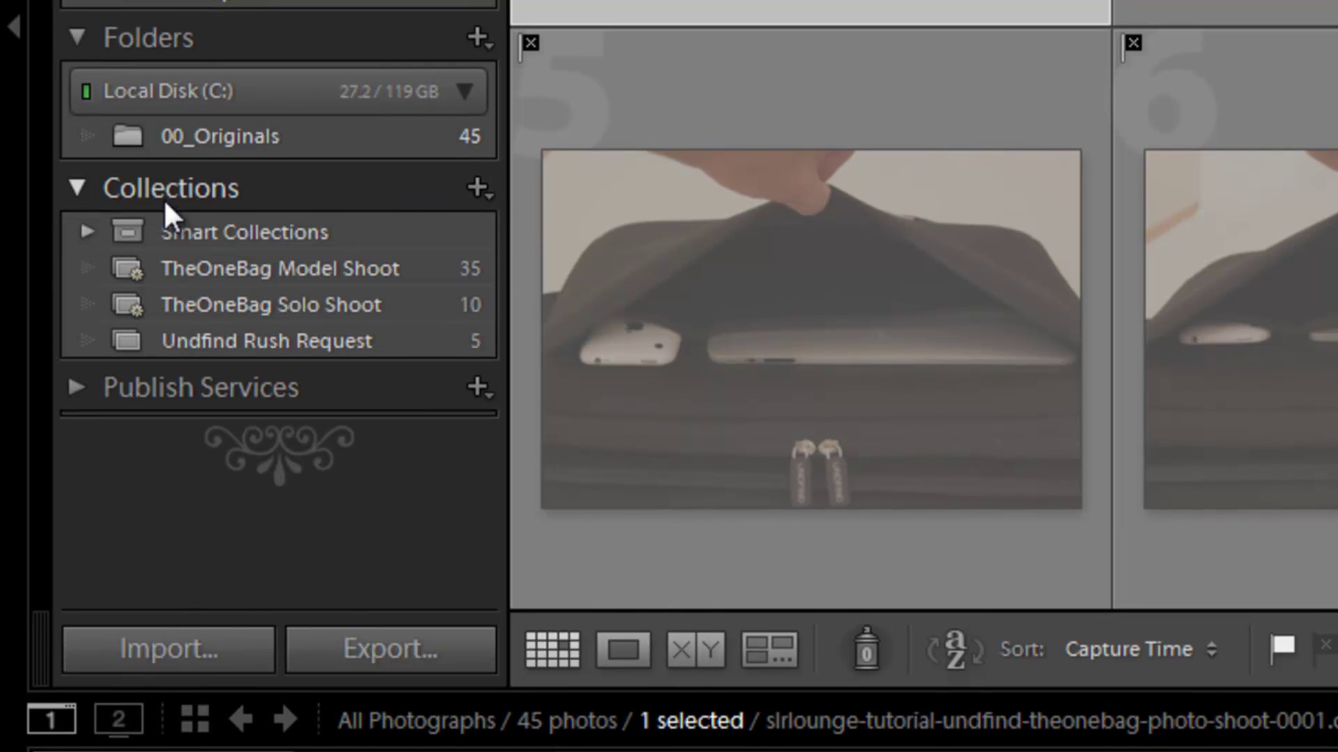
click(483, 194)
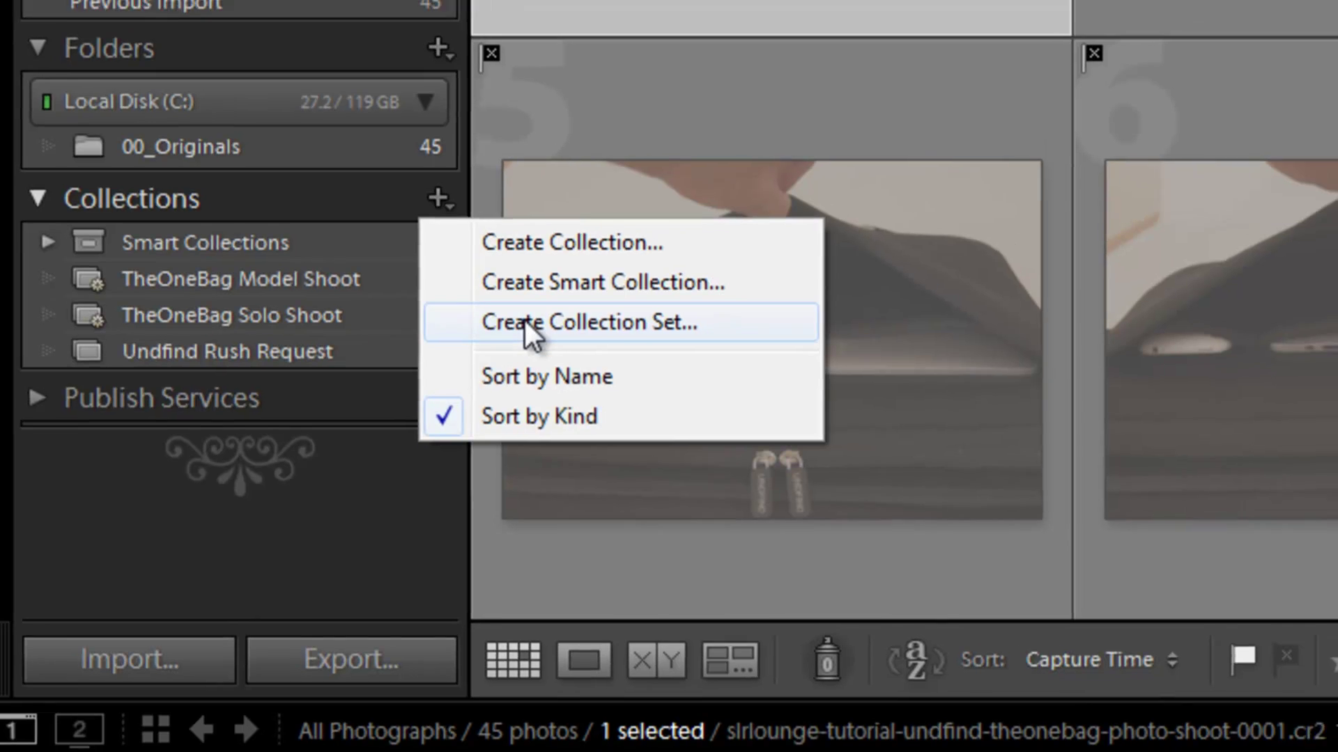
click(524, 320)
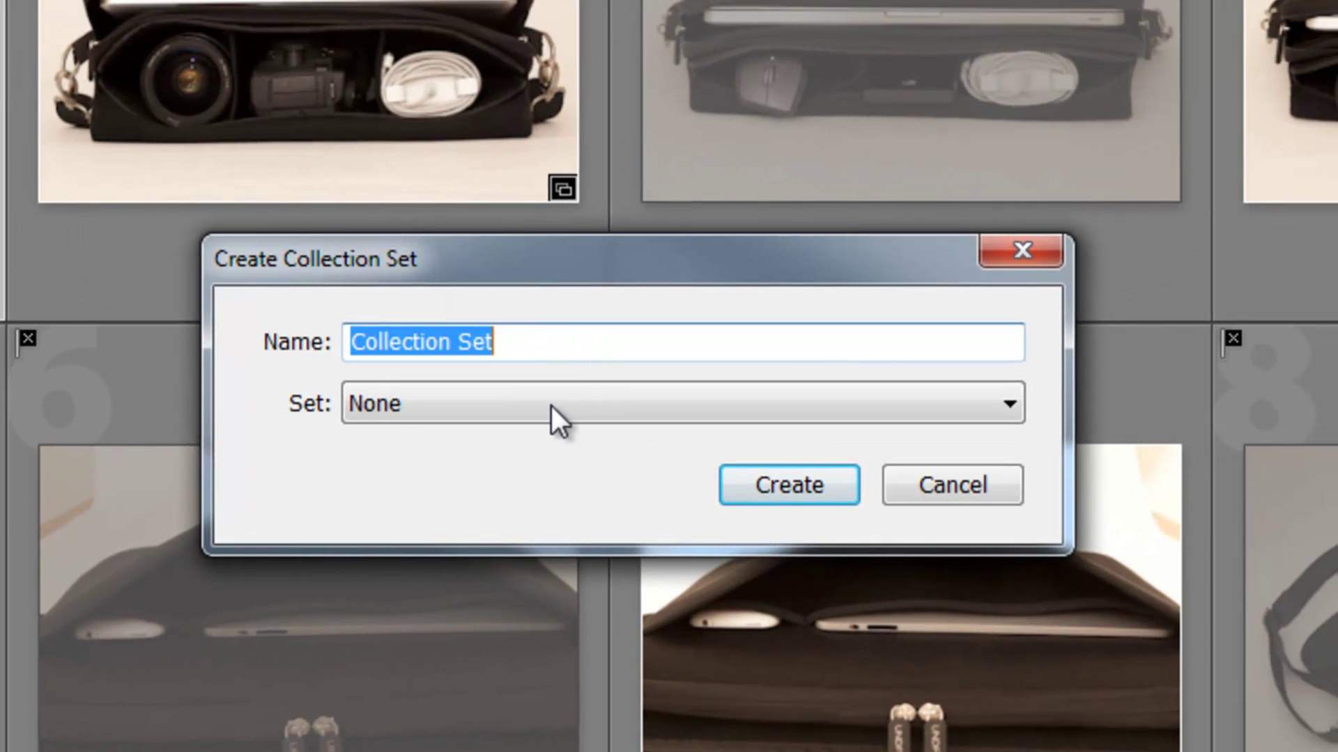
text(Editor Rush Requests)
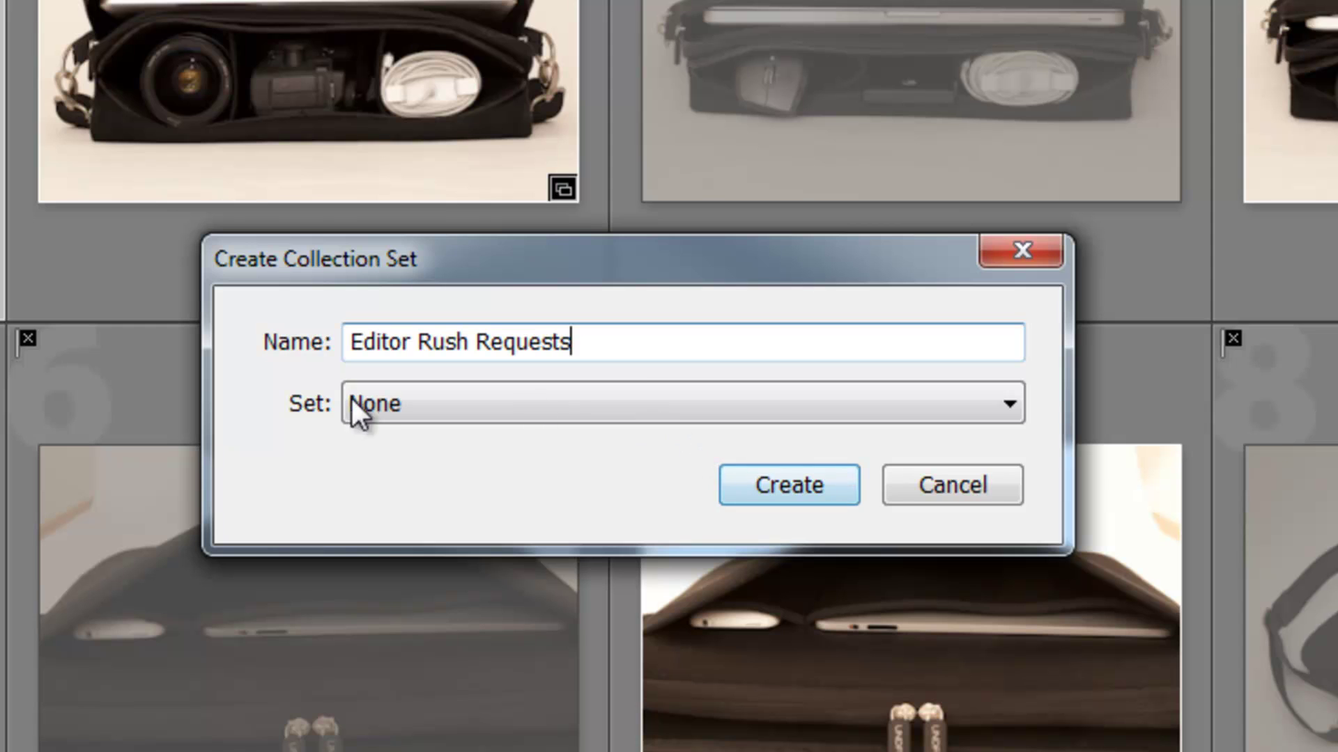
click(374, 395)
click(780, 449)
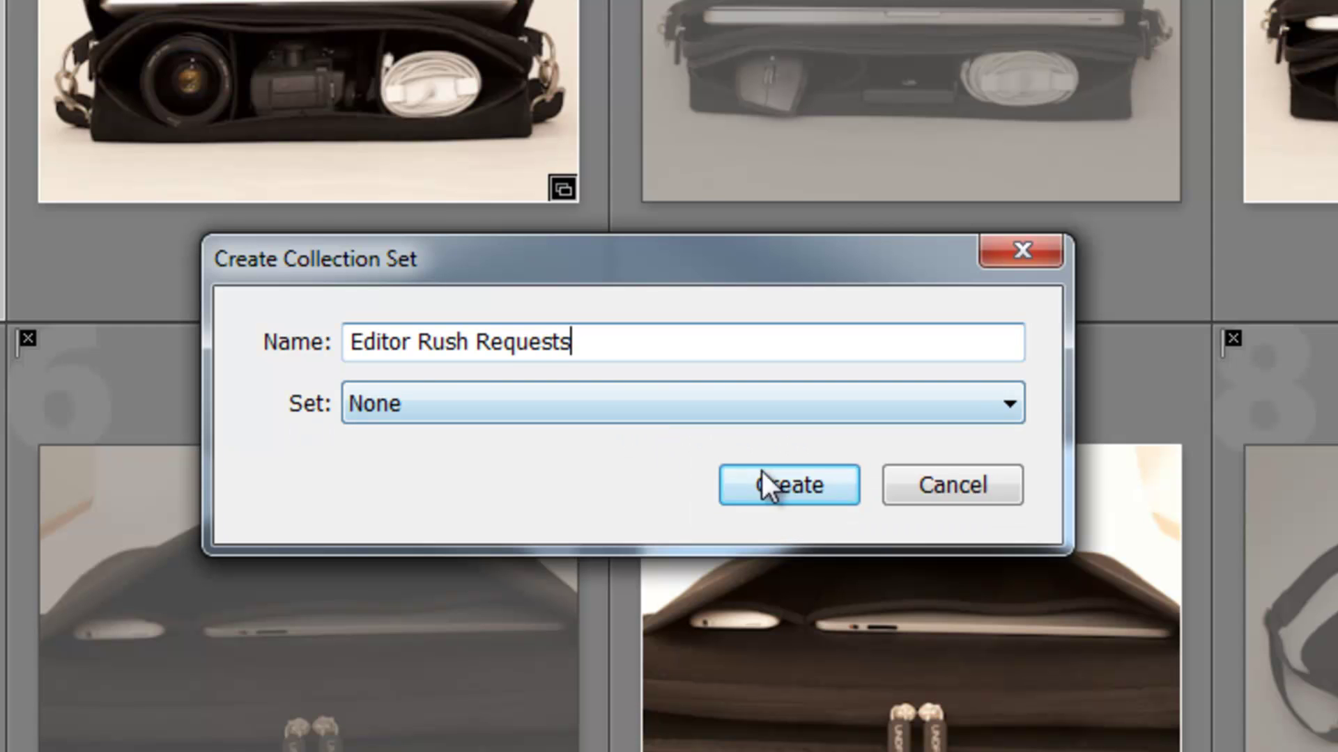
click(770, 484)
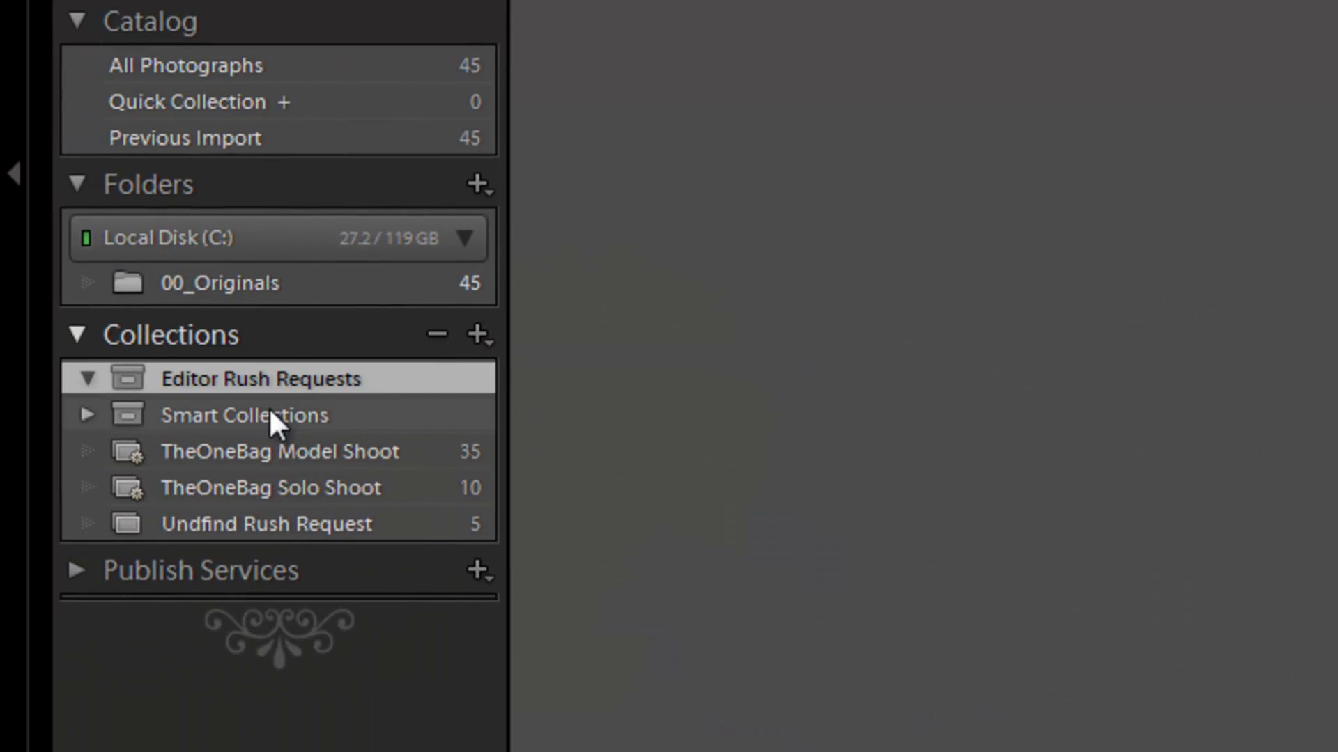
click(476, 335)
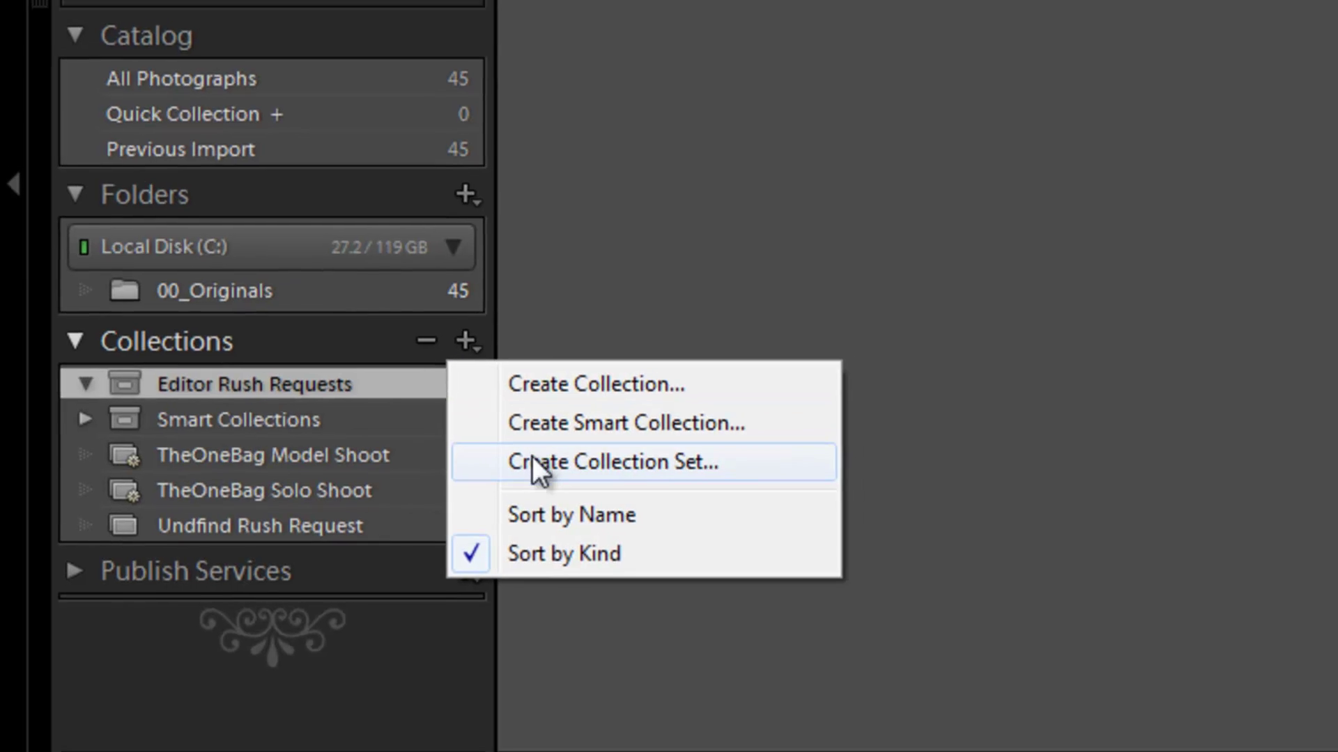
Step: Create a top-level collection set named 'TheOneBag Shoots' with no parent set
click(533, 457)
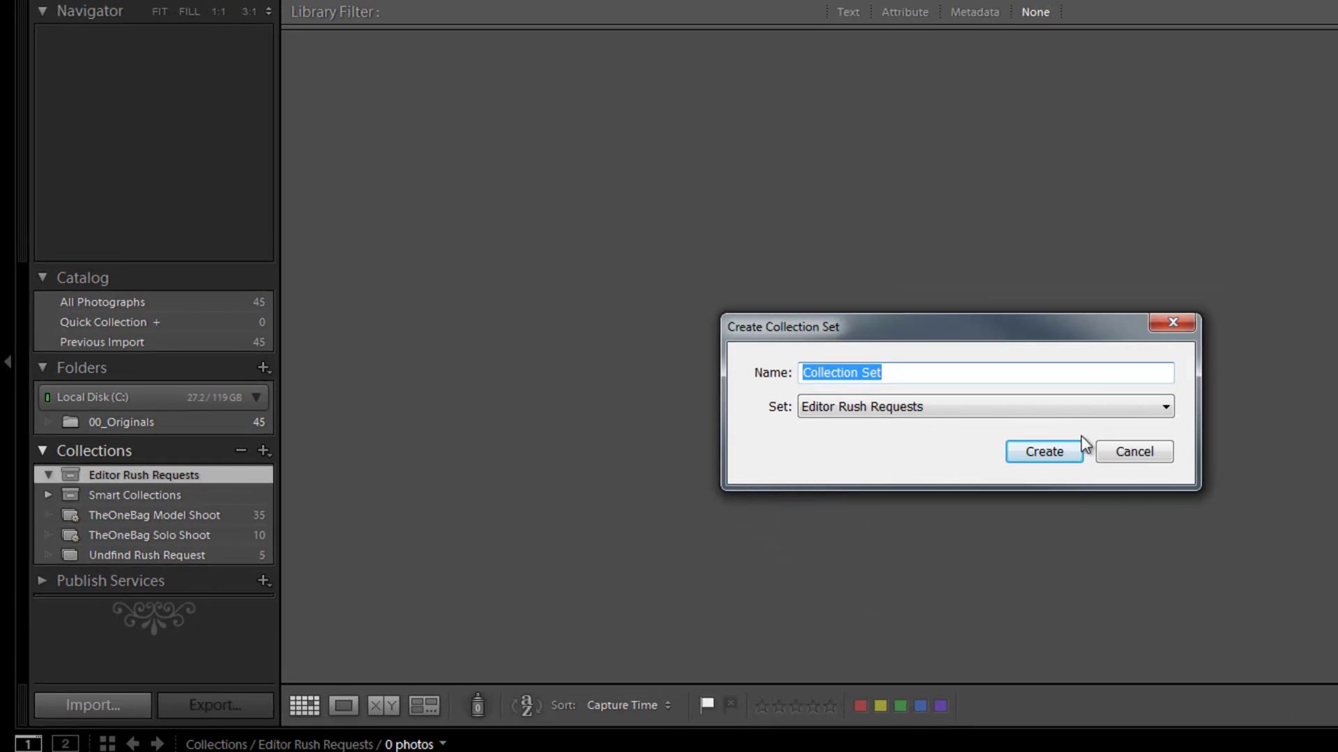
click(1135, 453)
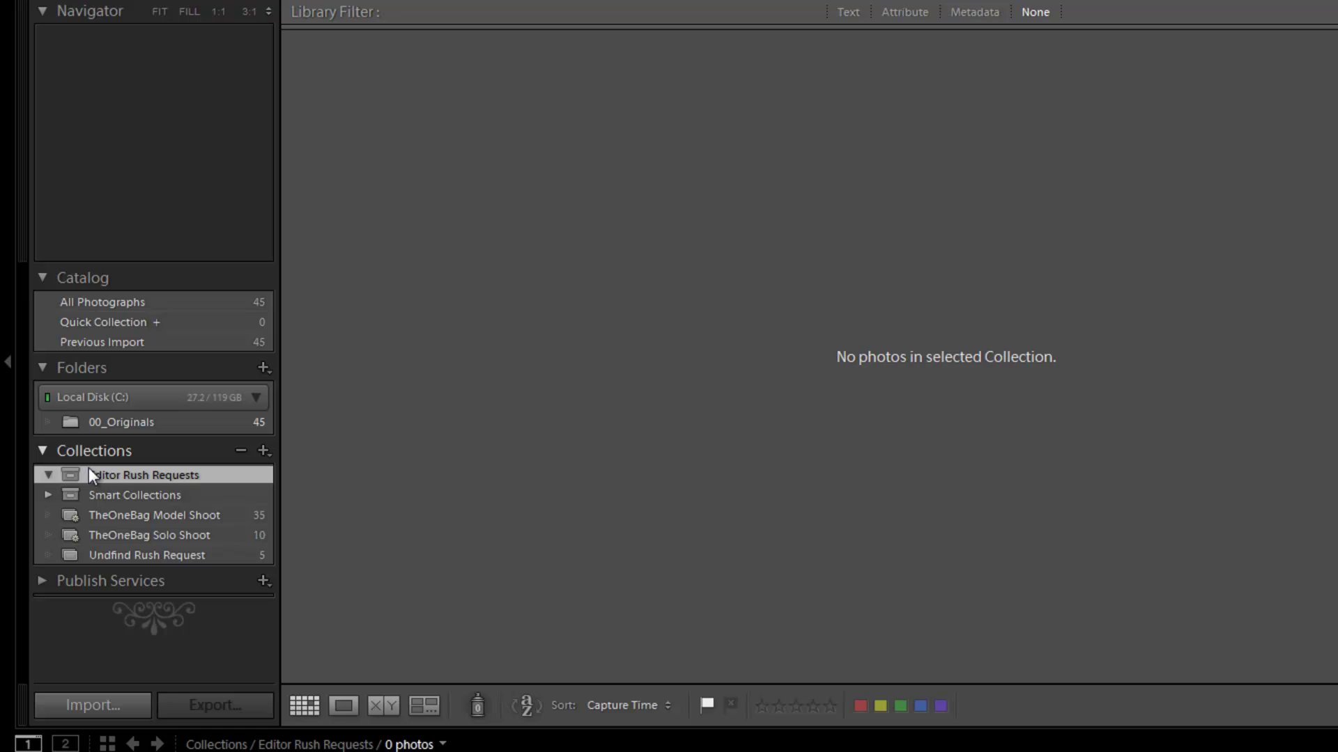
click(263, 451)
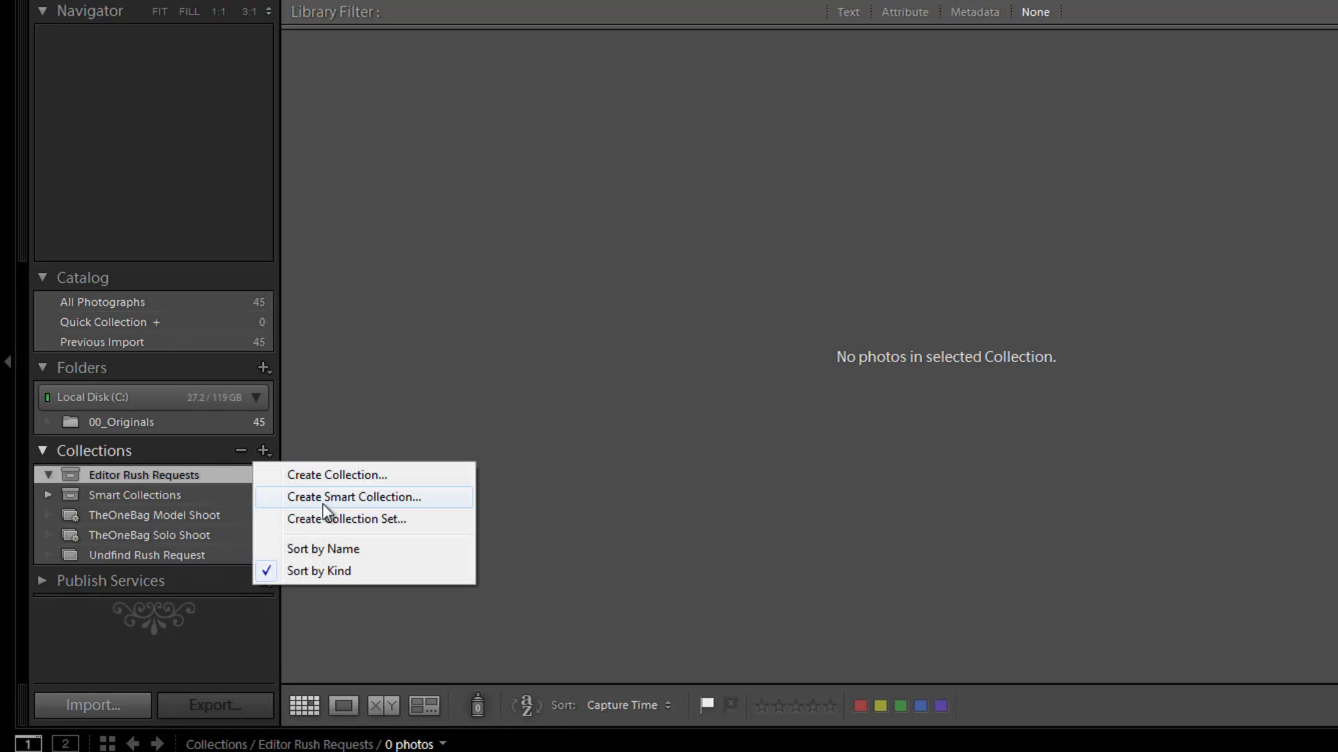
click(315, 524)
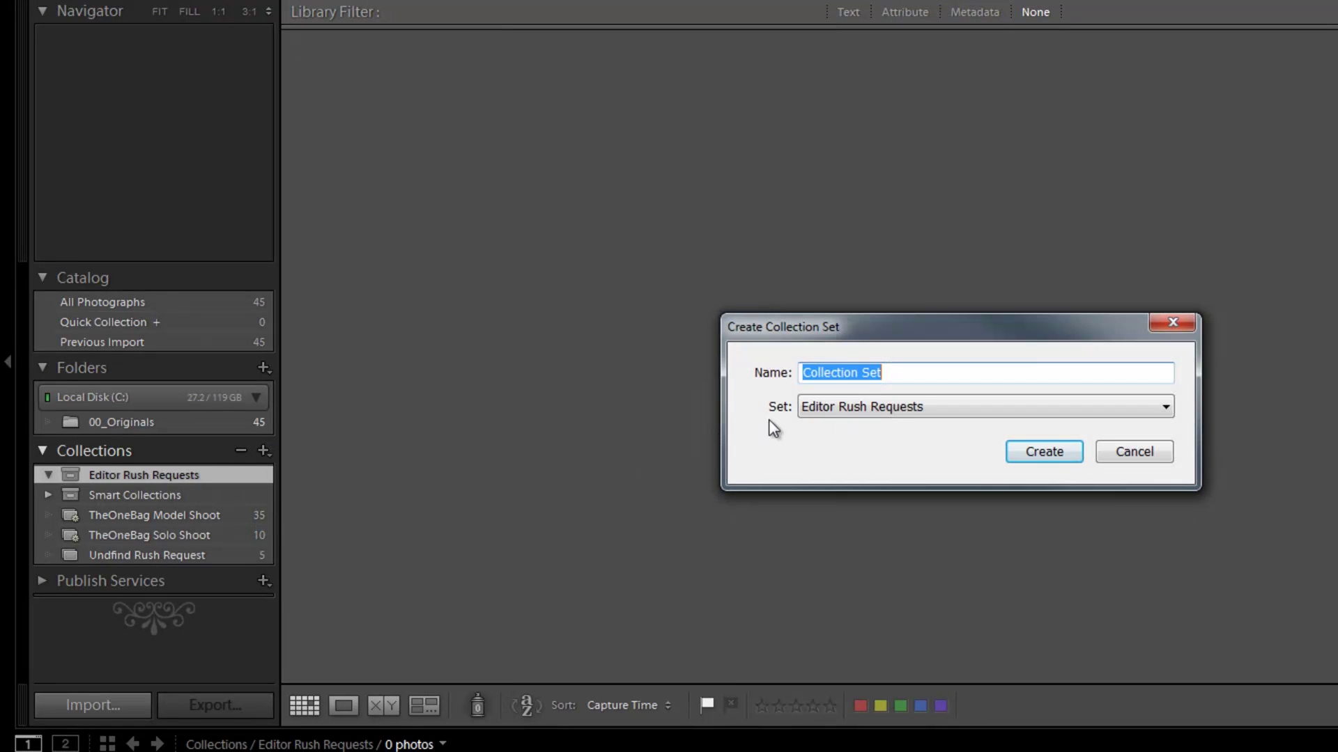
click(864, 407)
click(793, 407)
click(854, 417)
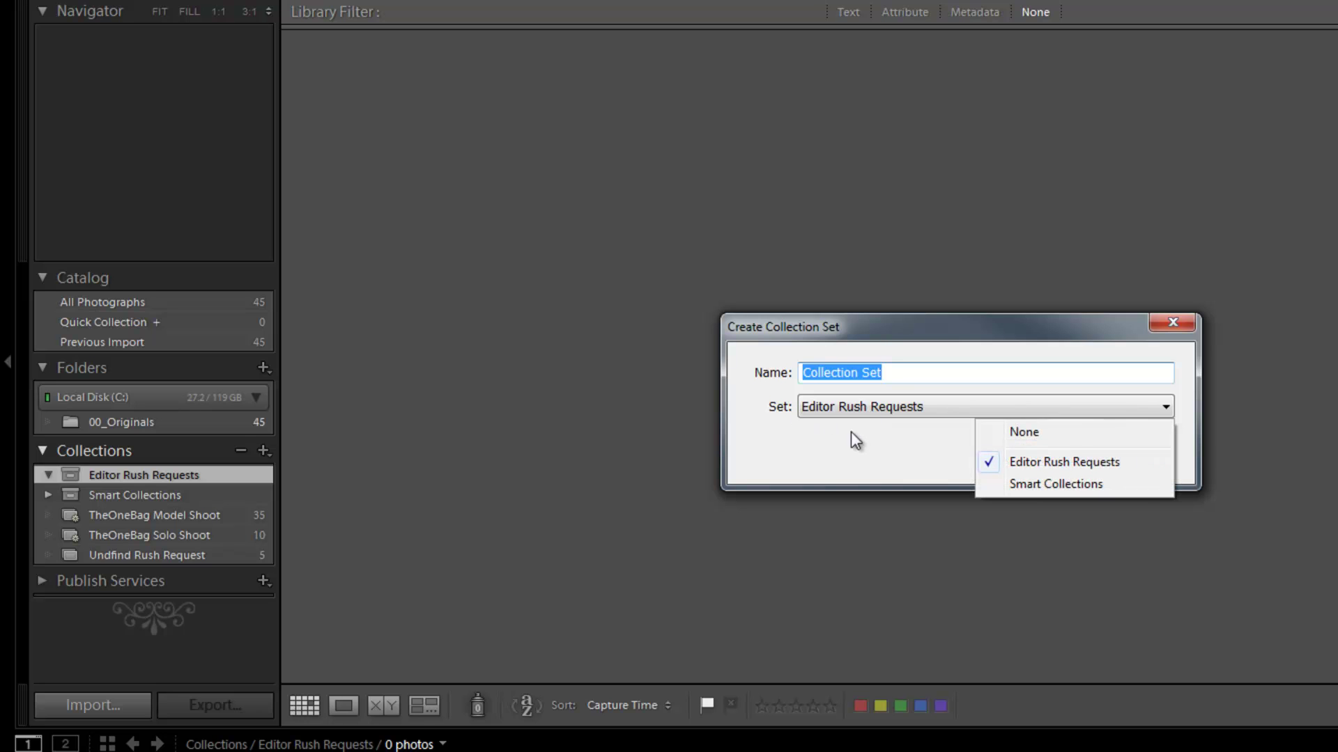
click(1003, 433)
click(904, 370)
drag(904, 370, 802, 373)
text(T)
text(heOneBag Shoots)
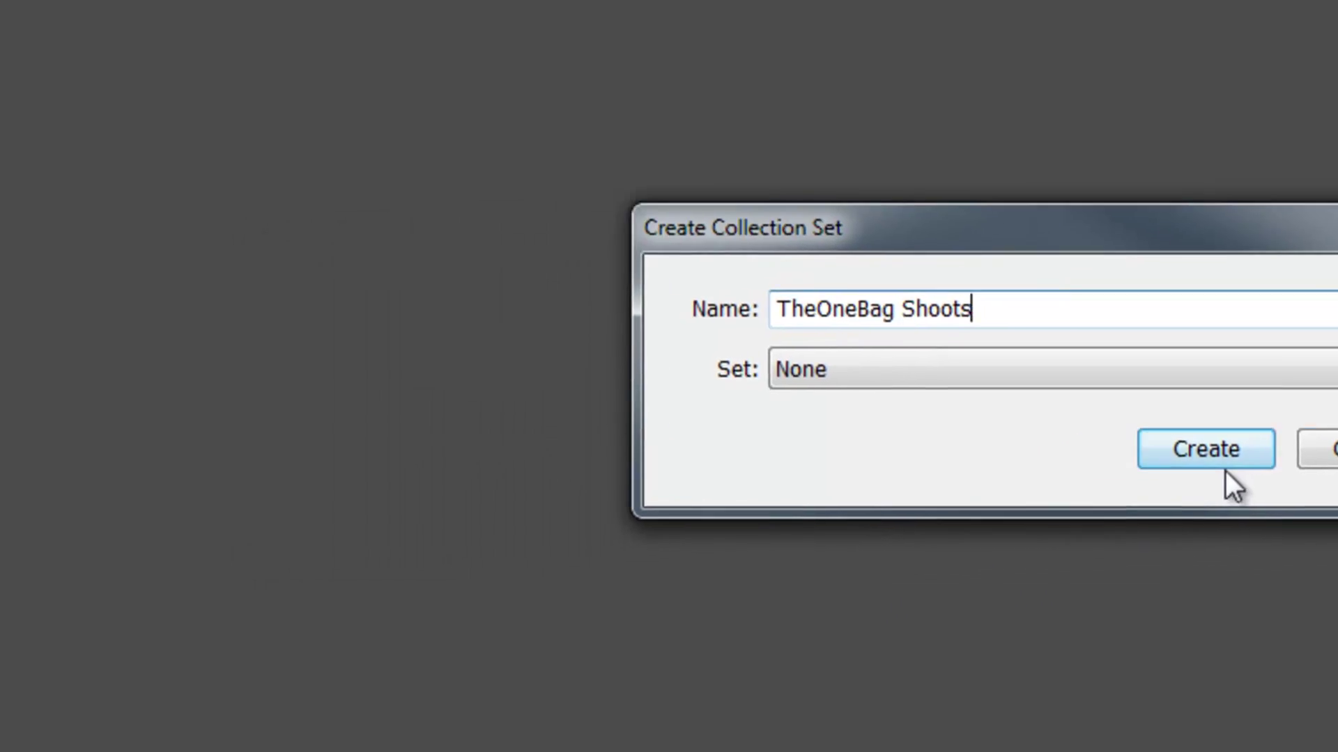
click(1225, 466)
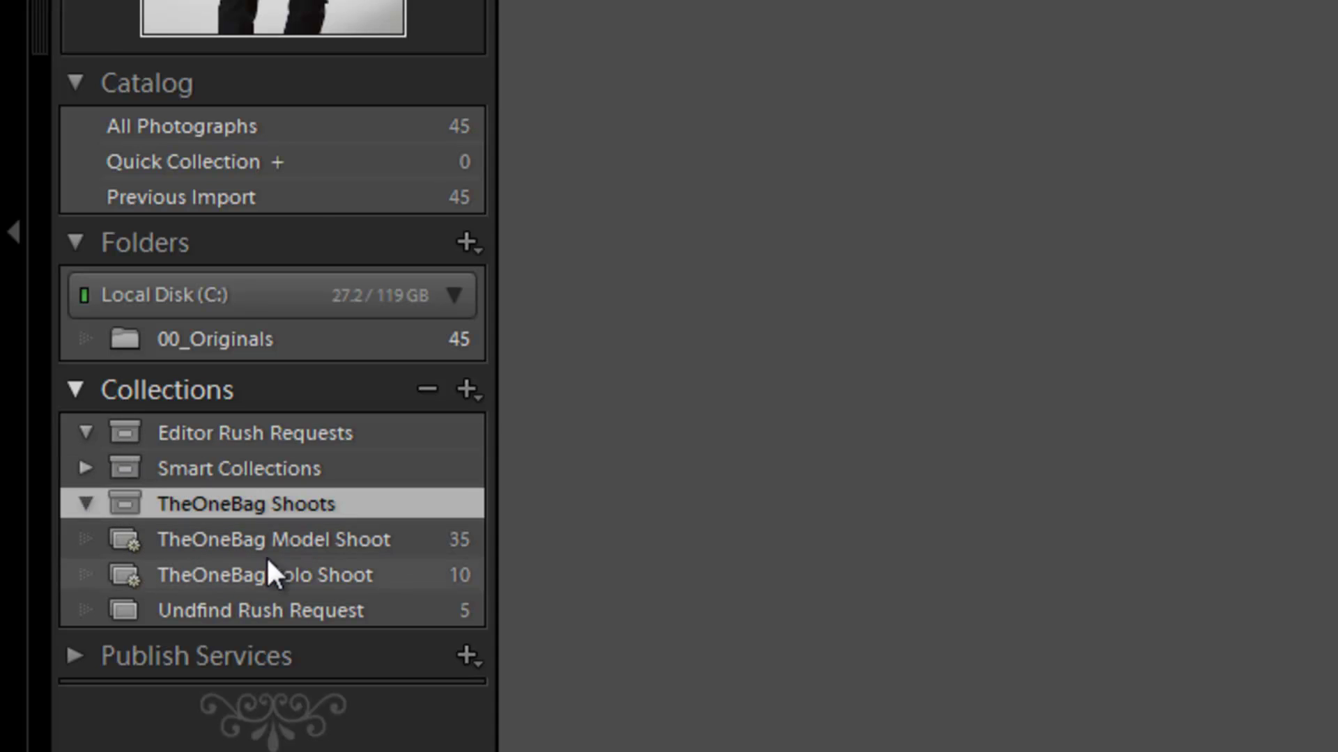
Step: Move TheOneBag Model Shoot and TheOneBag Solo Shoot into the TheOneBag Shoots set
click(281, 537)
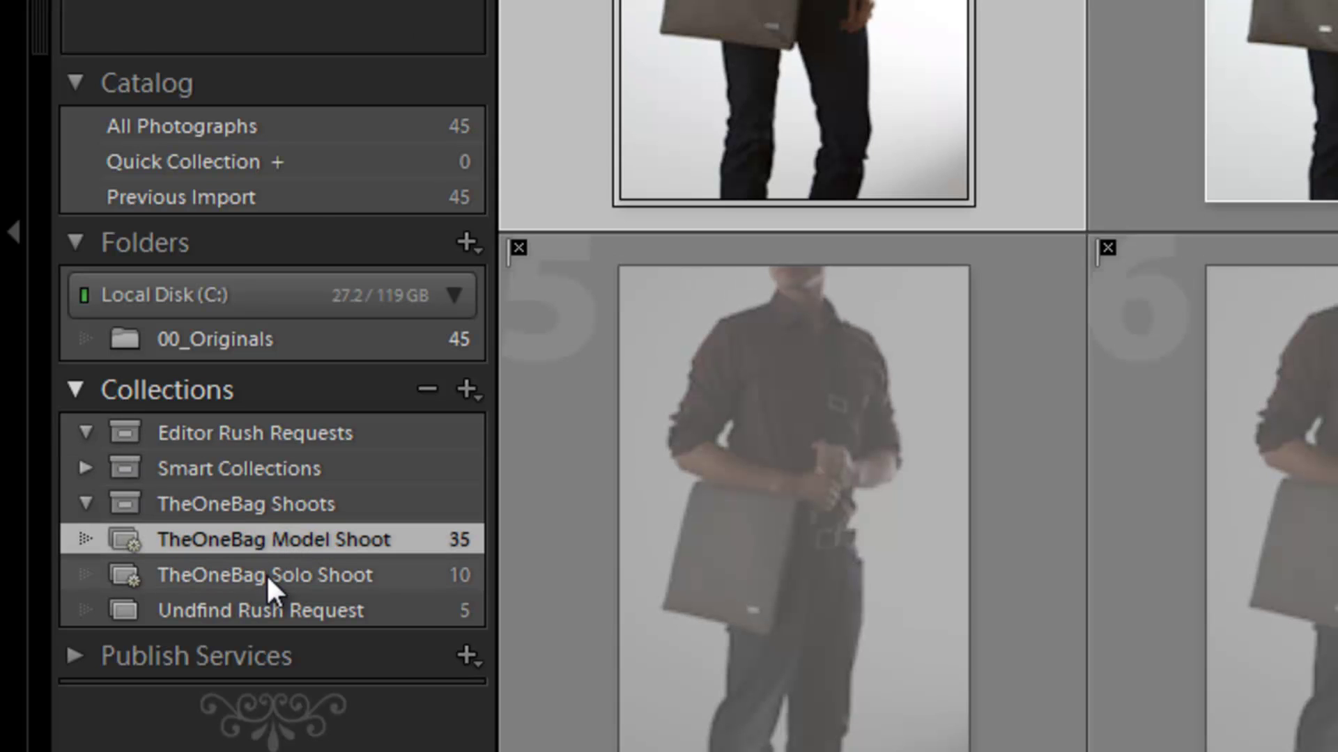
ctrl+click(266, 576)
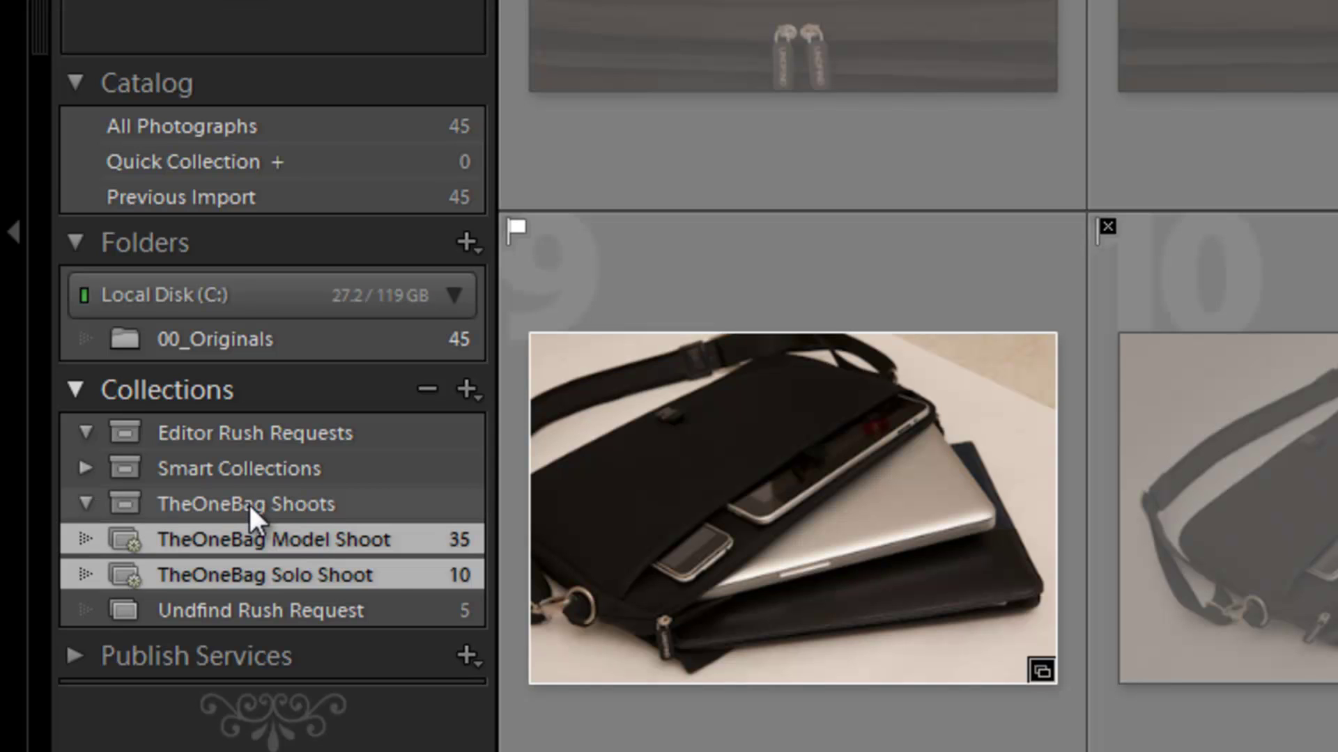
drag(248, 503, 248, 503)
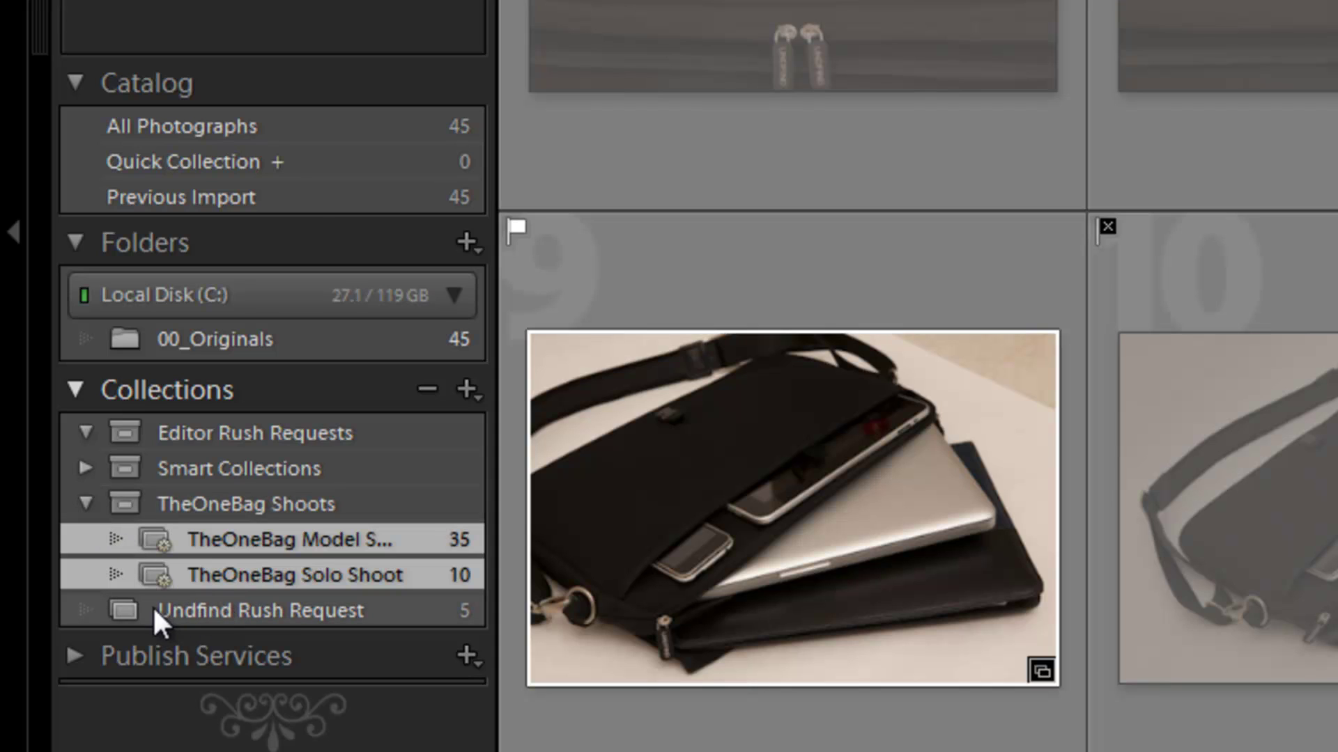
Step: Move Undfind Rush Request into Editor Rush Requests, leaving that set expanded
click(188, 607)
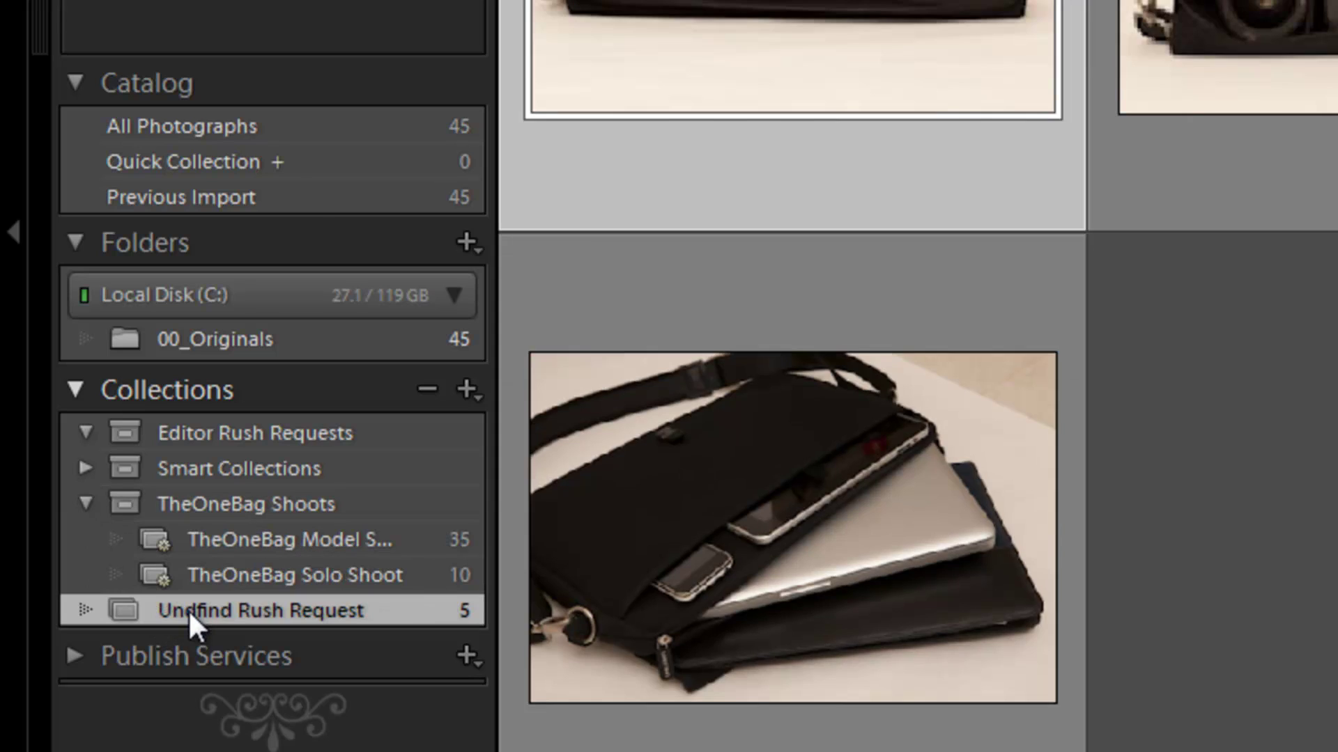
drag(189, 609, 245, 425)
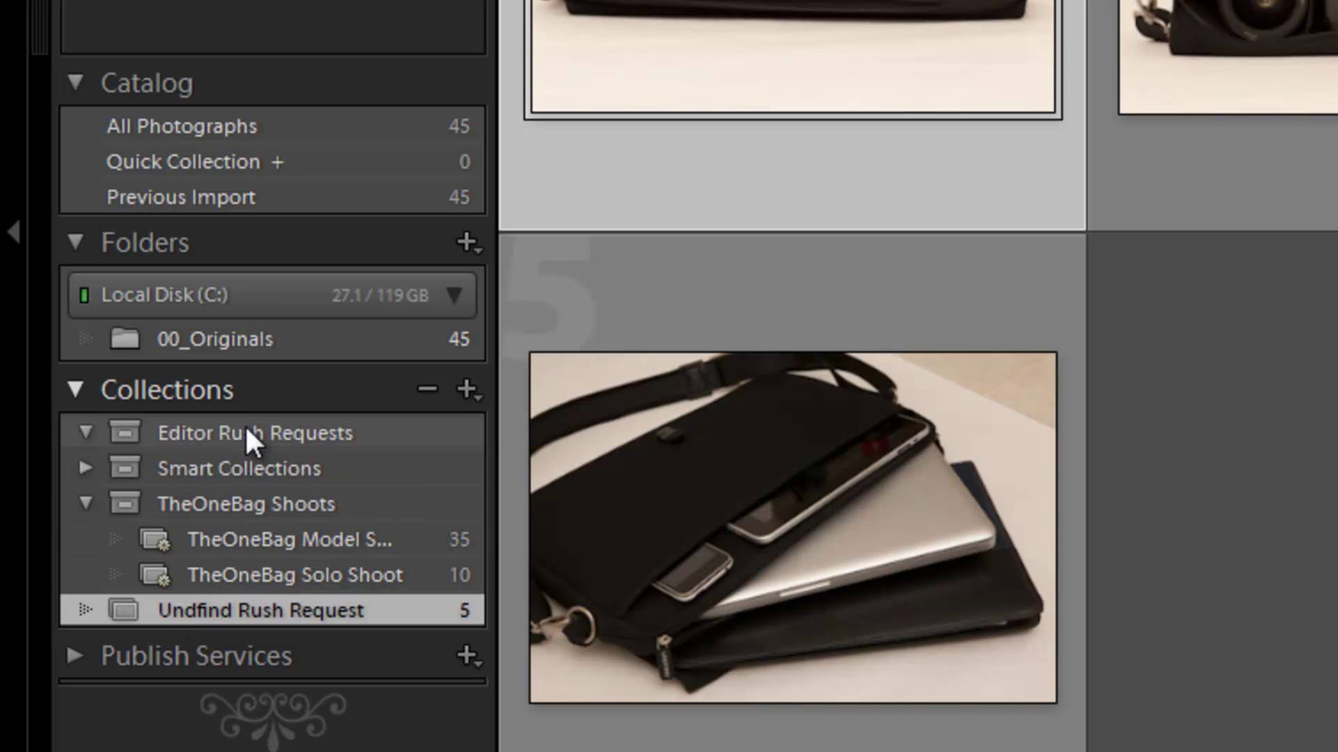
click(83, 429)
click(82, 504)
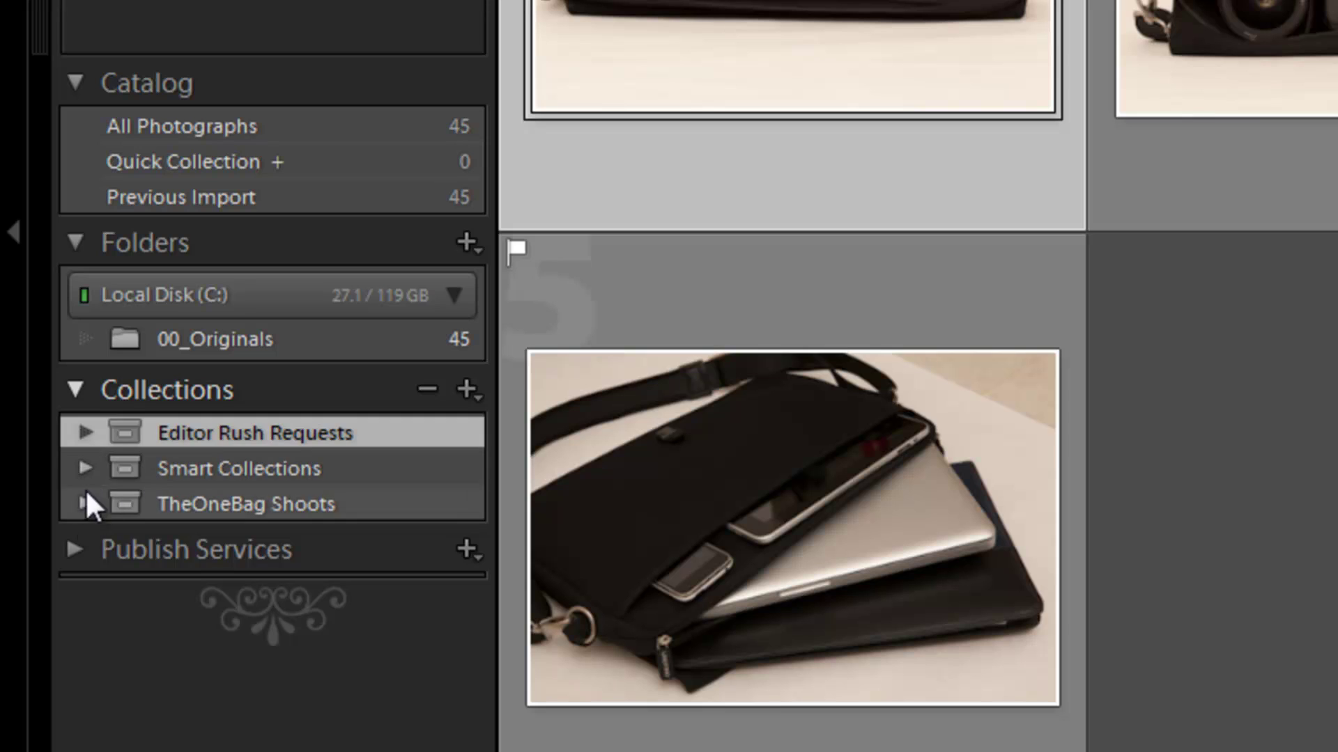
click(85, 432)
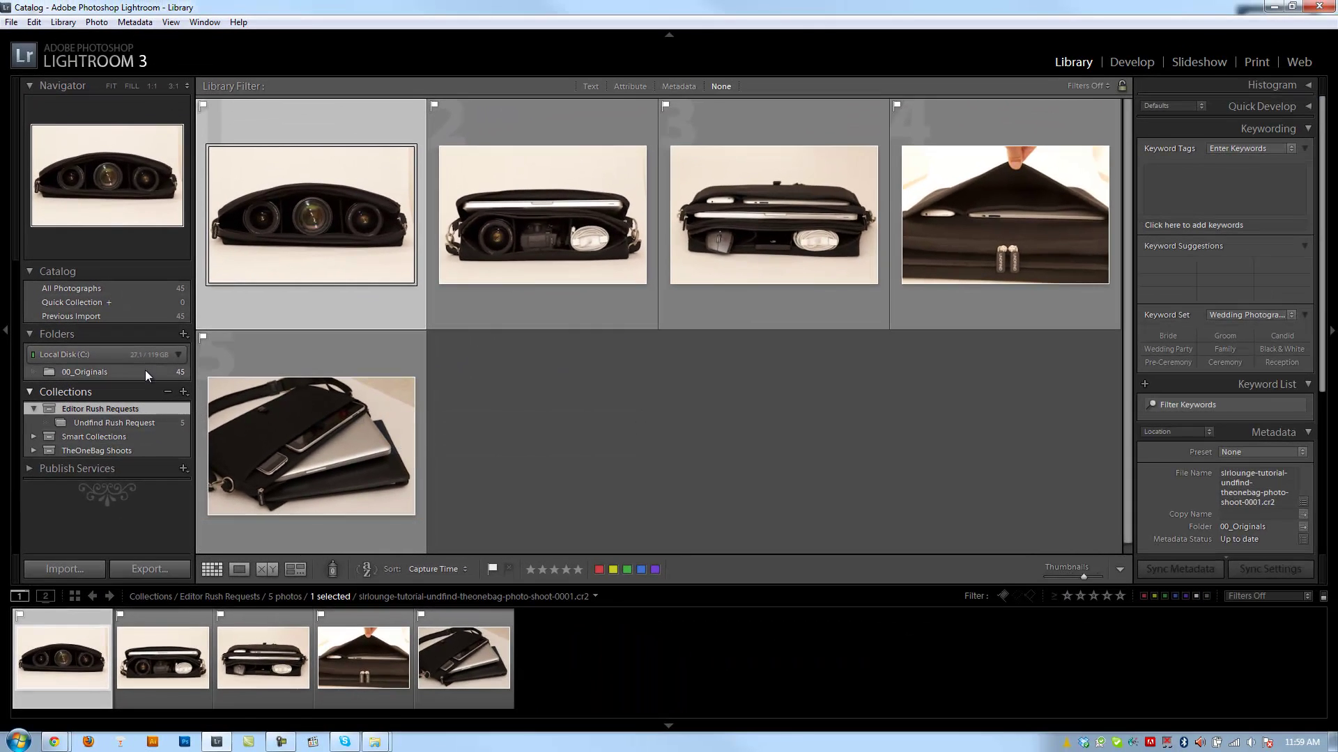
Step: Show all 45 photos in 00_Originals and select photos 0014, 0019, 24 and 28
click(145, 370)
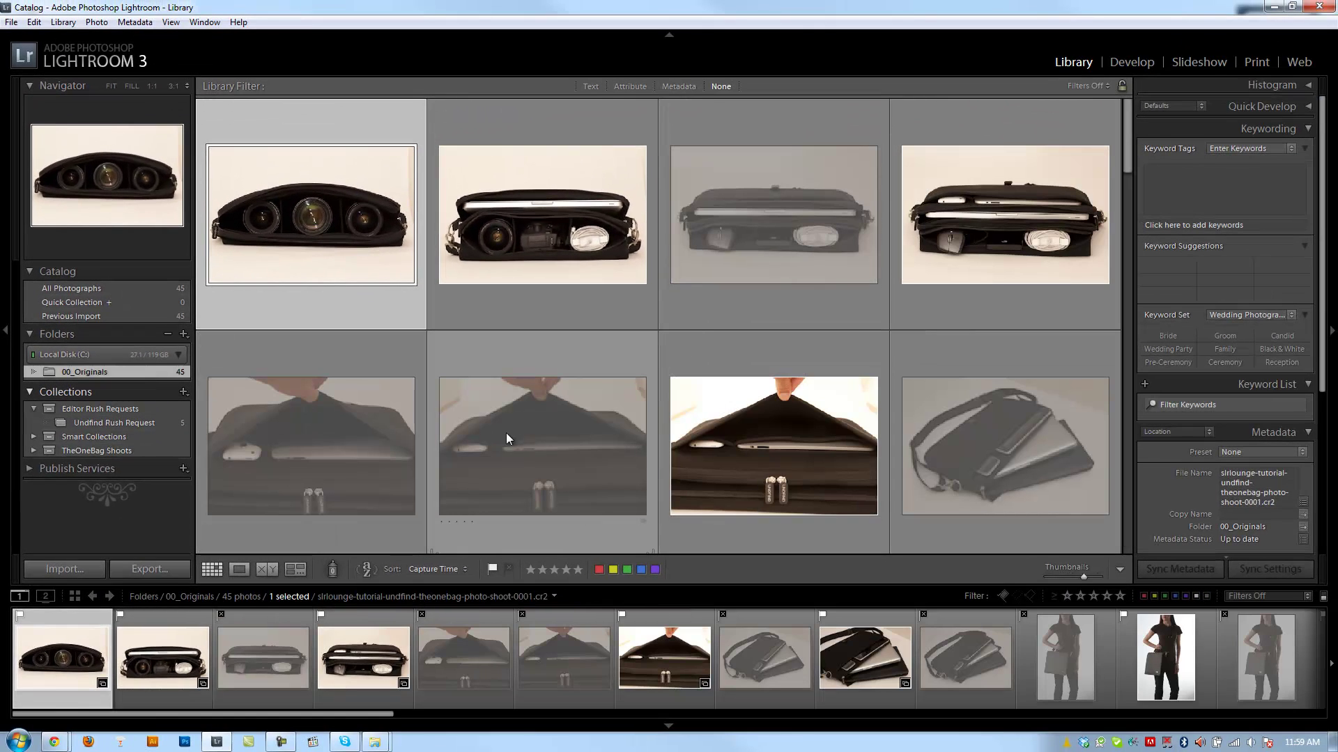
click(687, 432)
scroll(687, 432, down, 6)
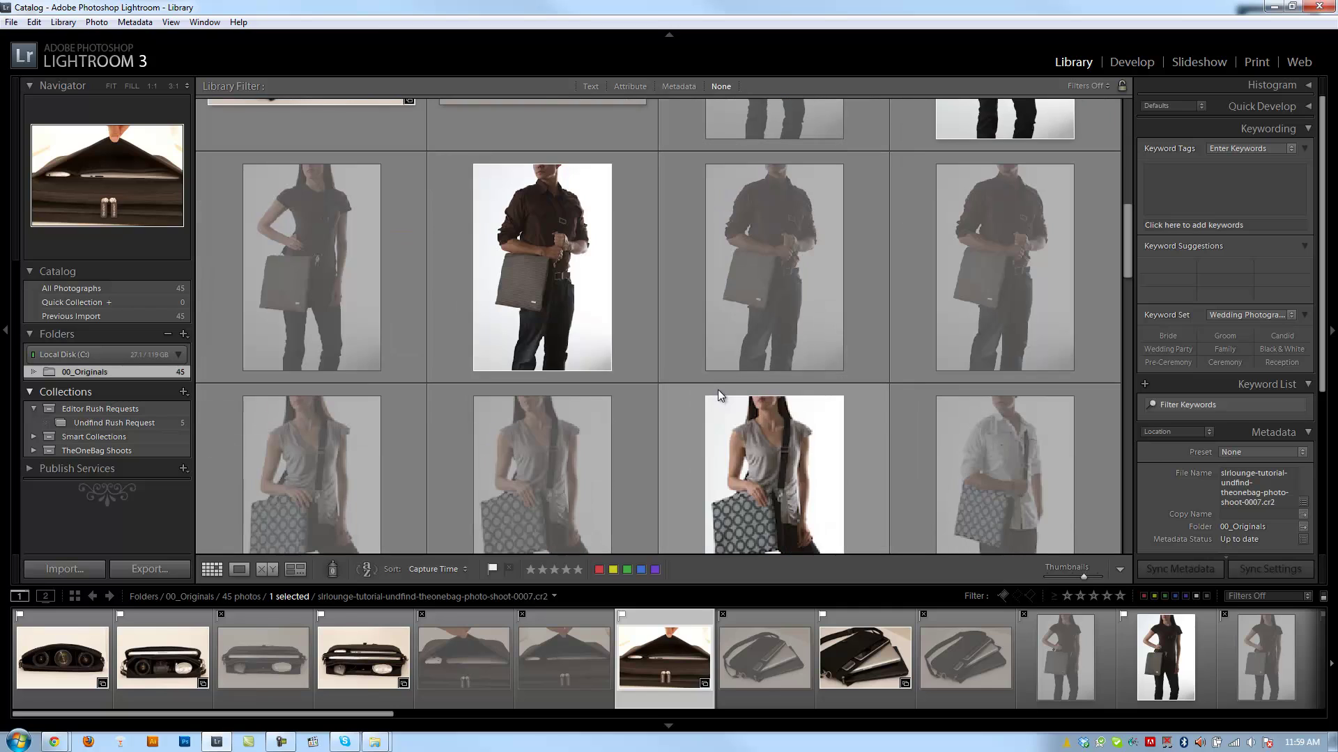
click(511, 316)
scroll(600, 345, down, 3)
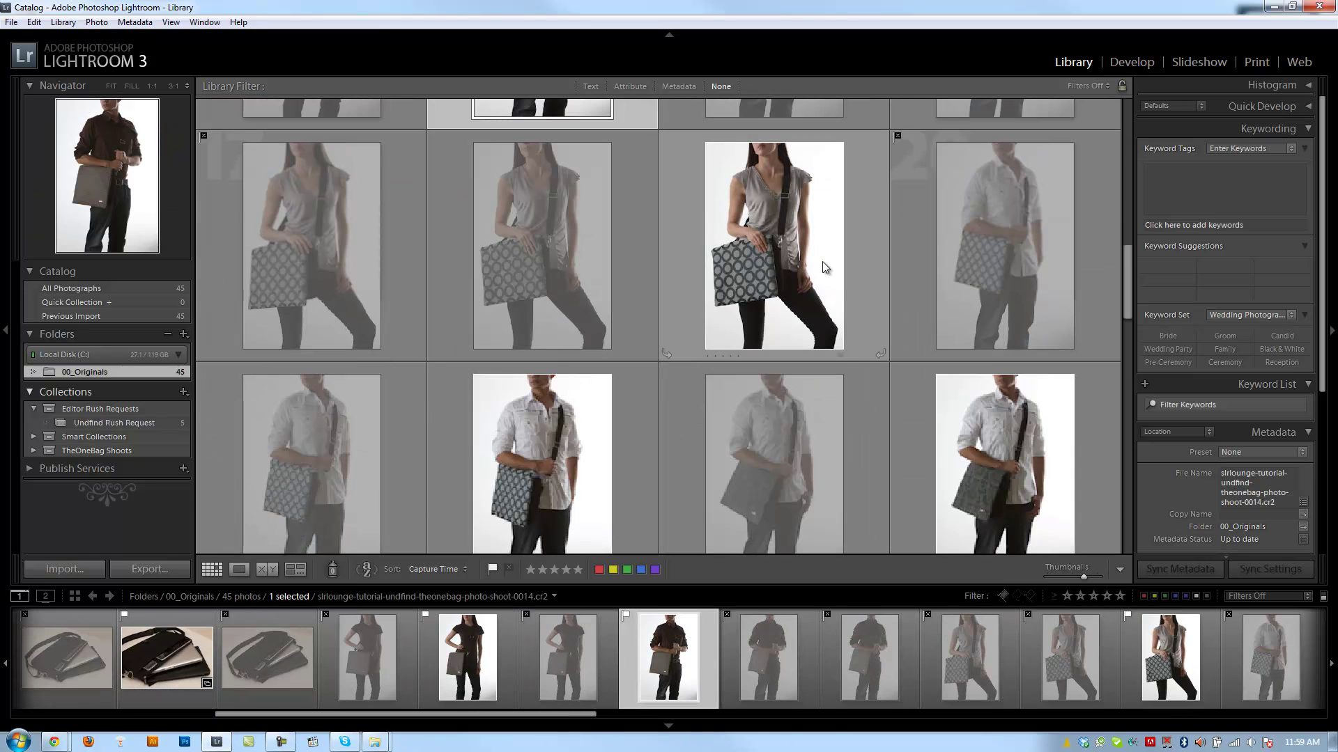
click(826, 265)
ctrl+click(942, 411)
scroll(942, 411, down, 4)
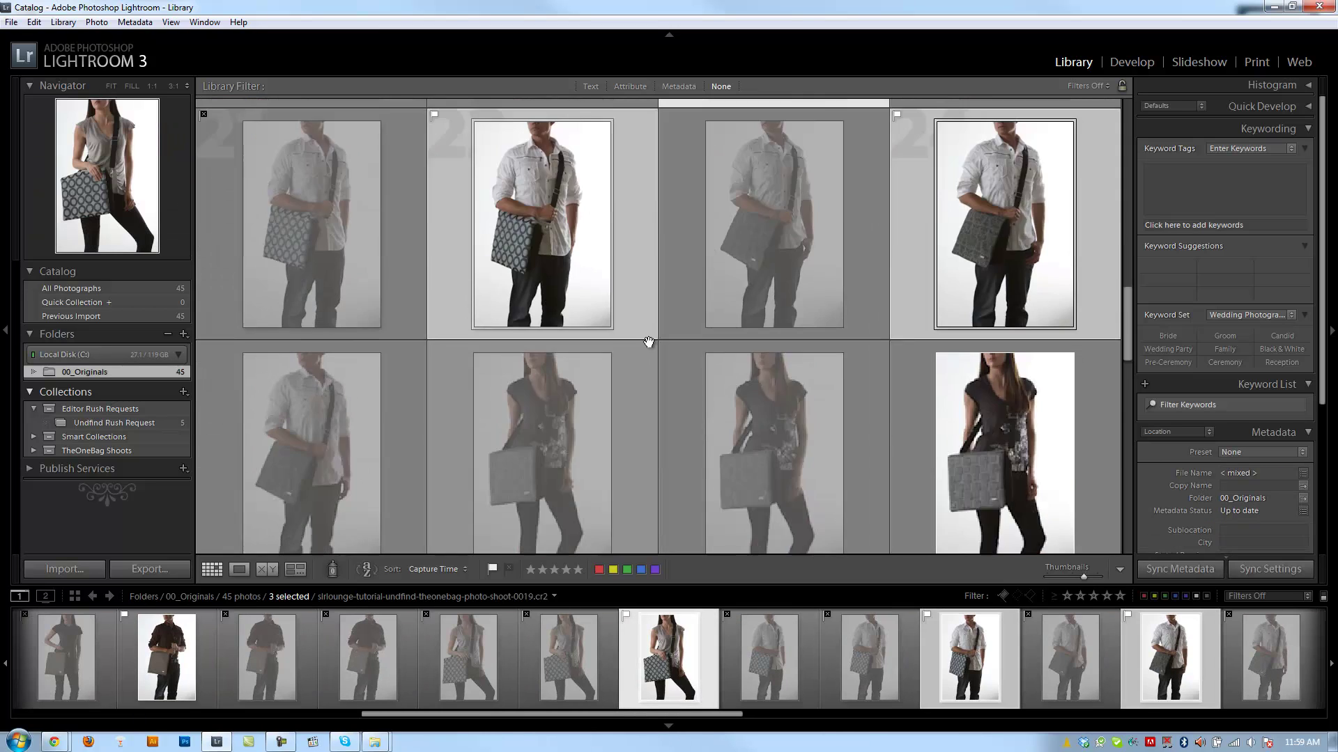
ctrl+click(1003, 326)
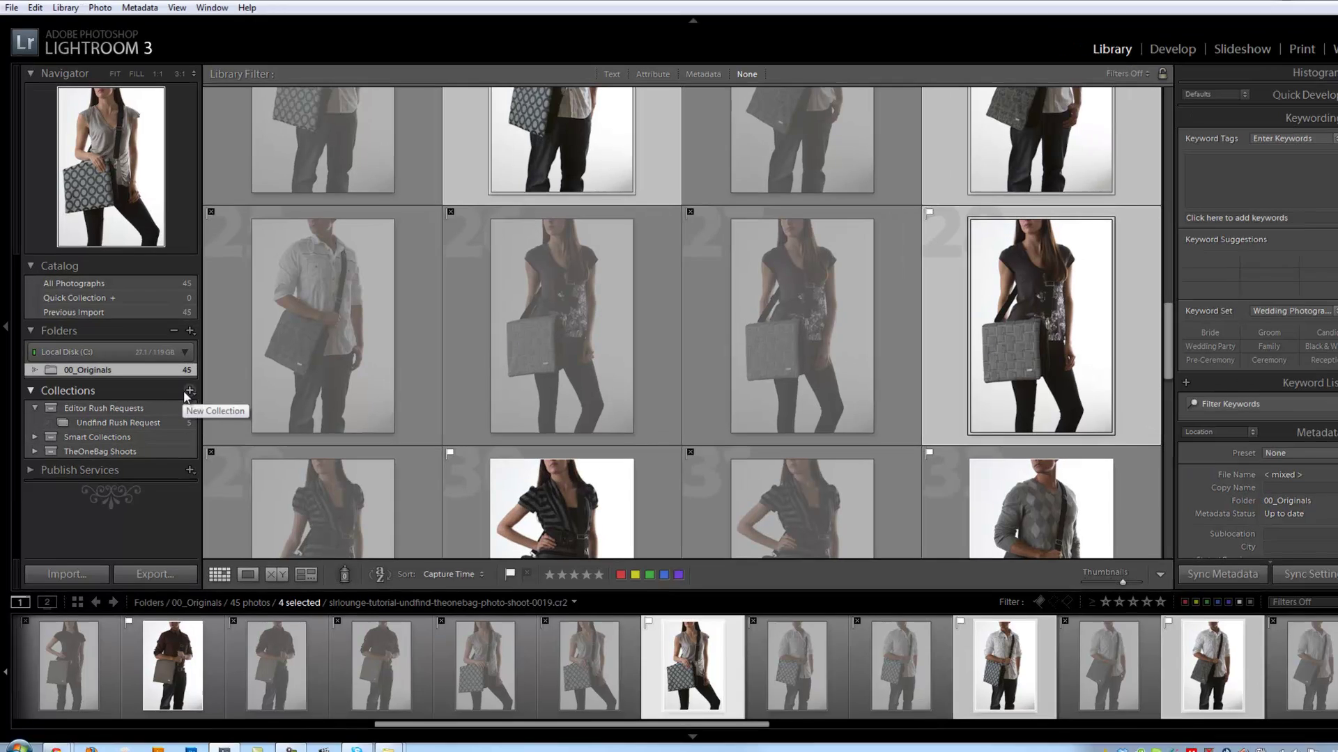
click(183, 392)
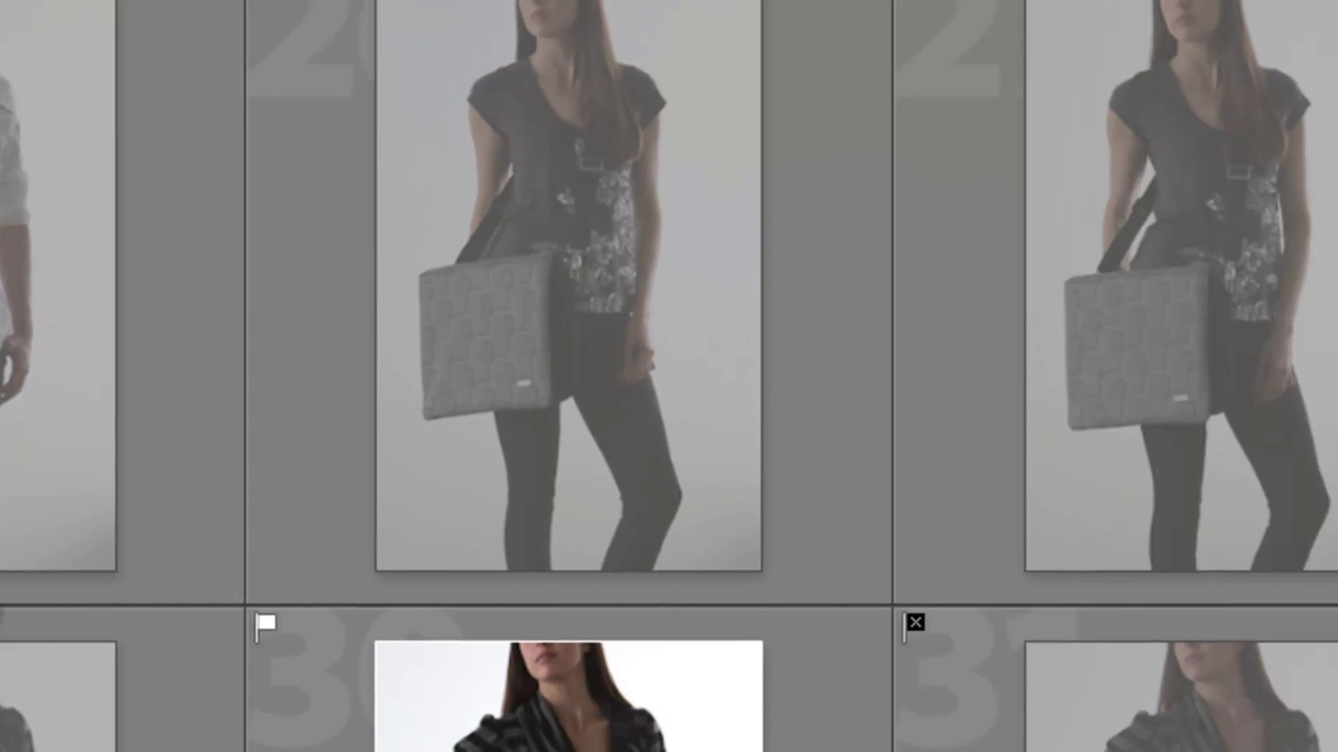
Step: Create a 'Rush Request Bag Covers' collection in Editor Rush Requests, including the 4 selected photos
click(548, 452)
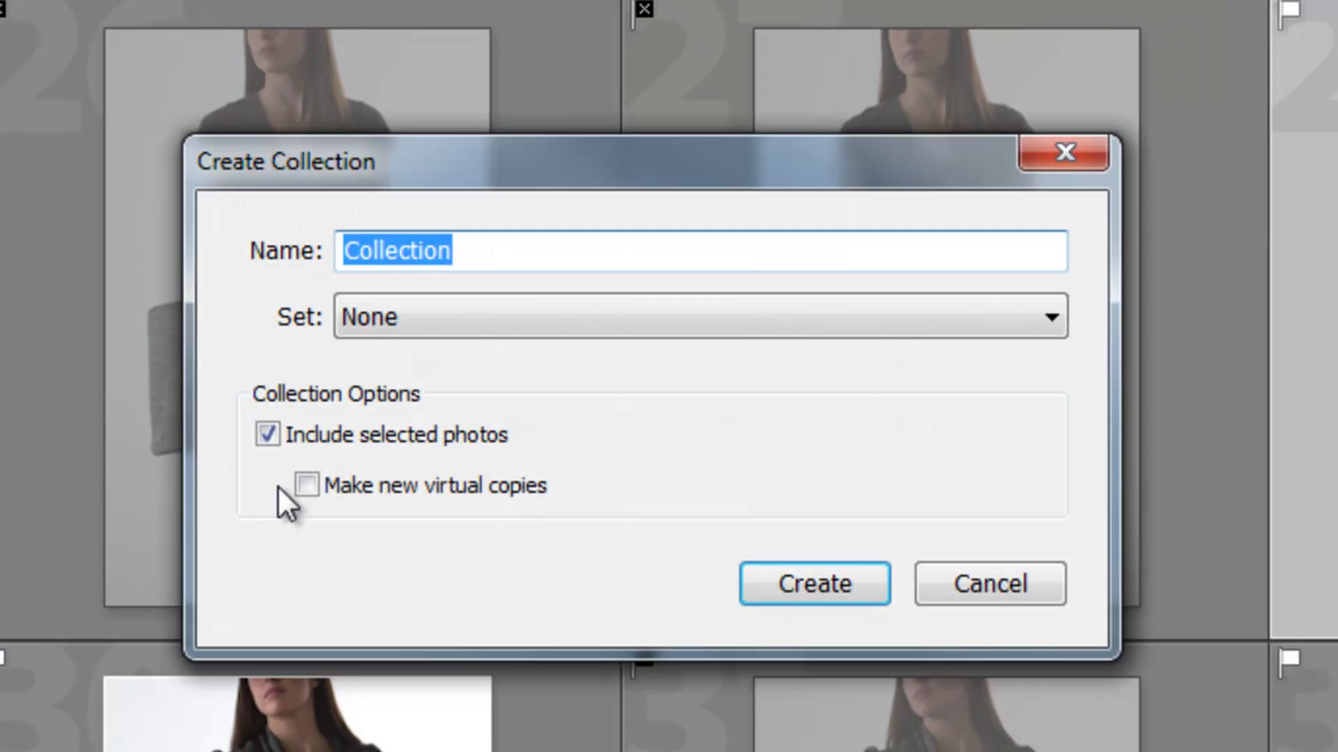
click(412, 320)
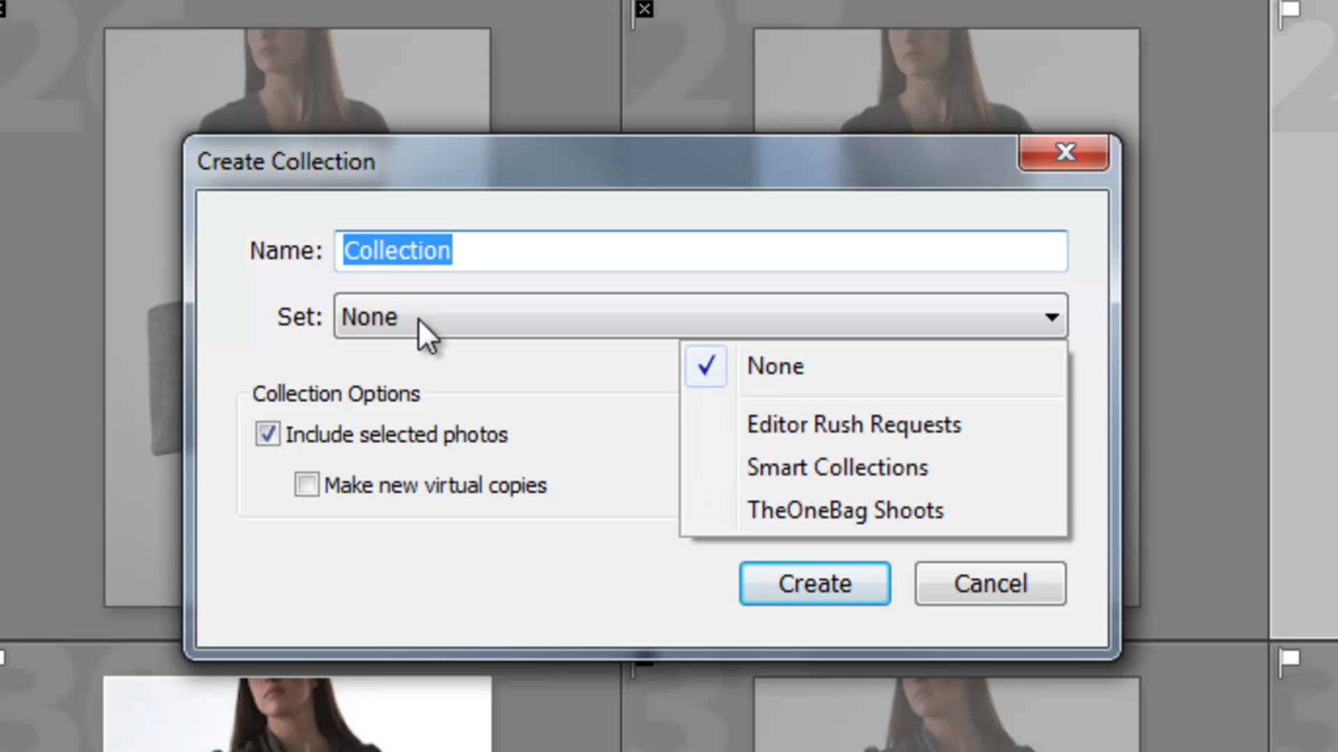
click(749, 422)
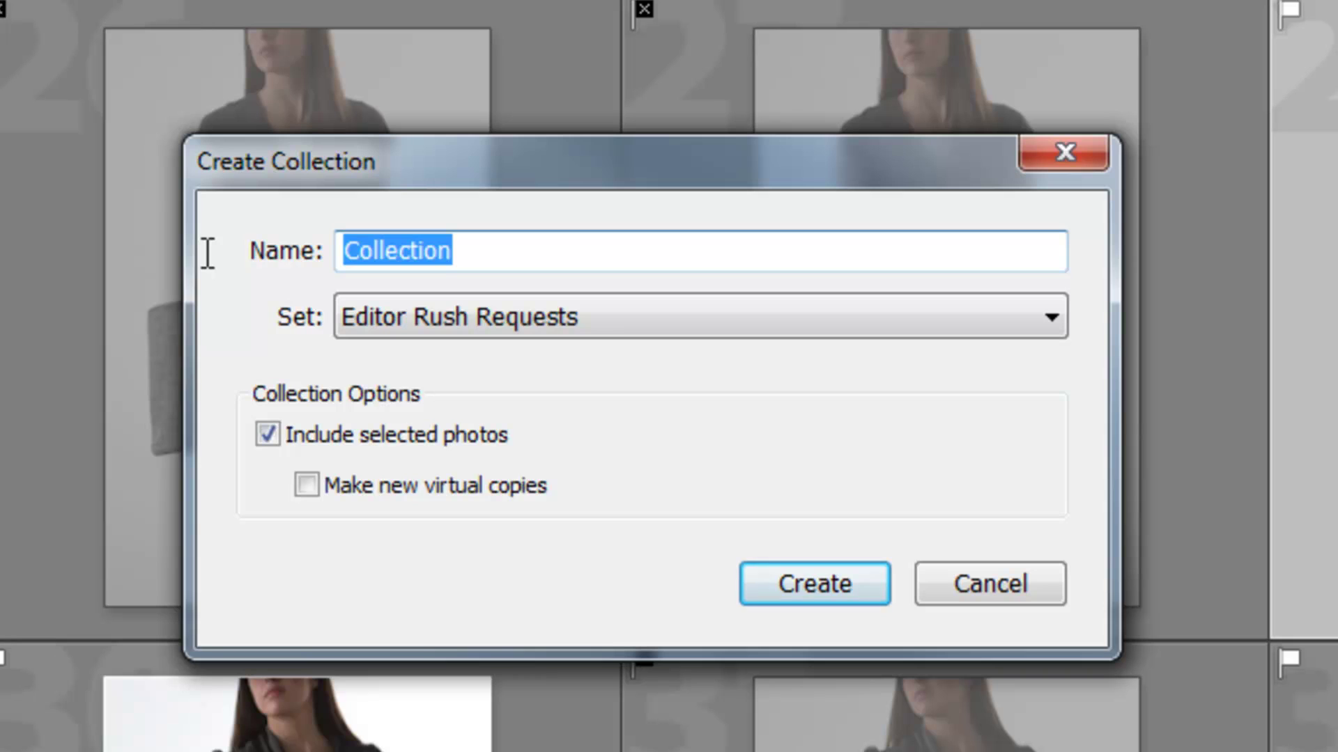
text(Rush Request )
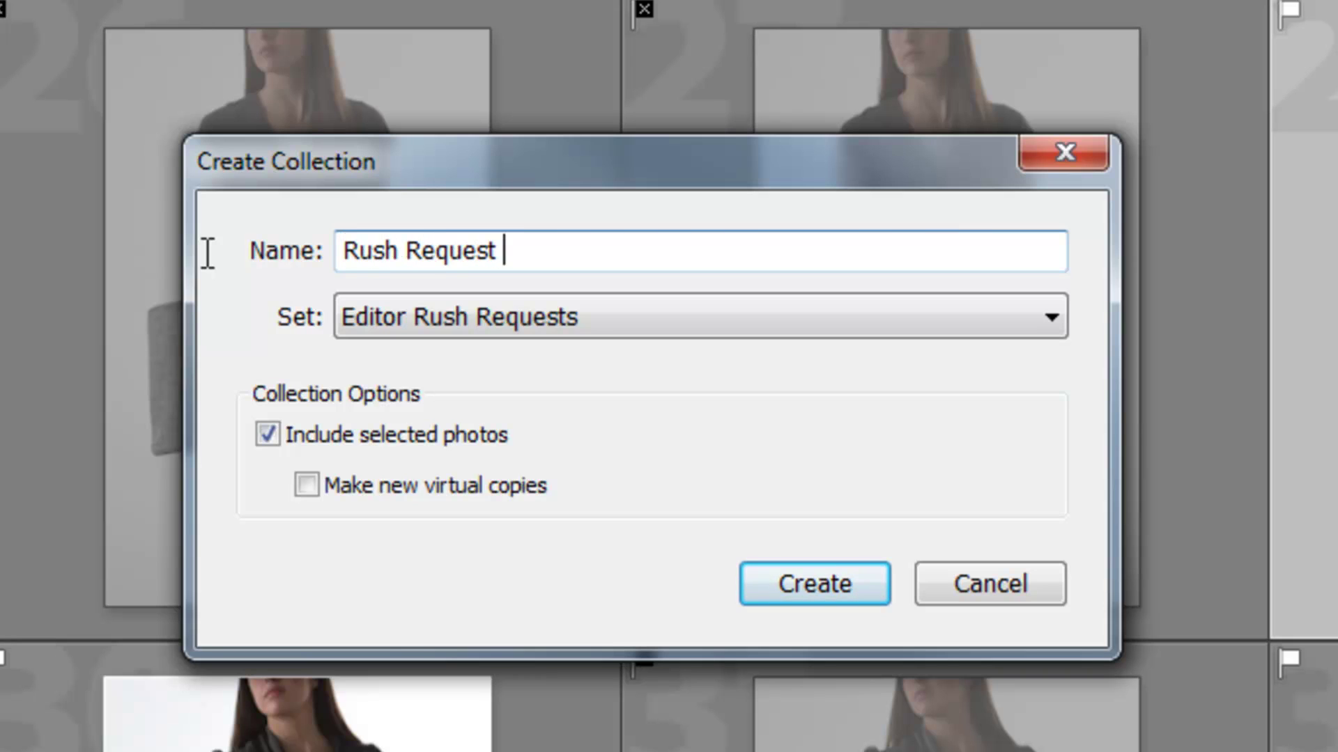
text(Bag Cove)
key(BackSpace)
text(ver)
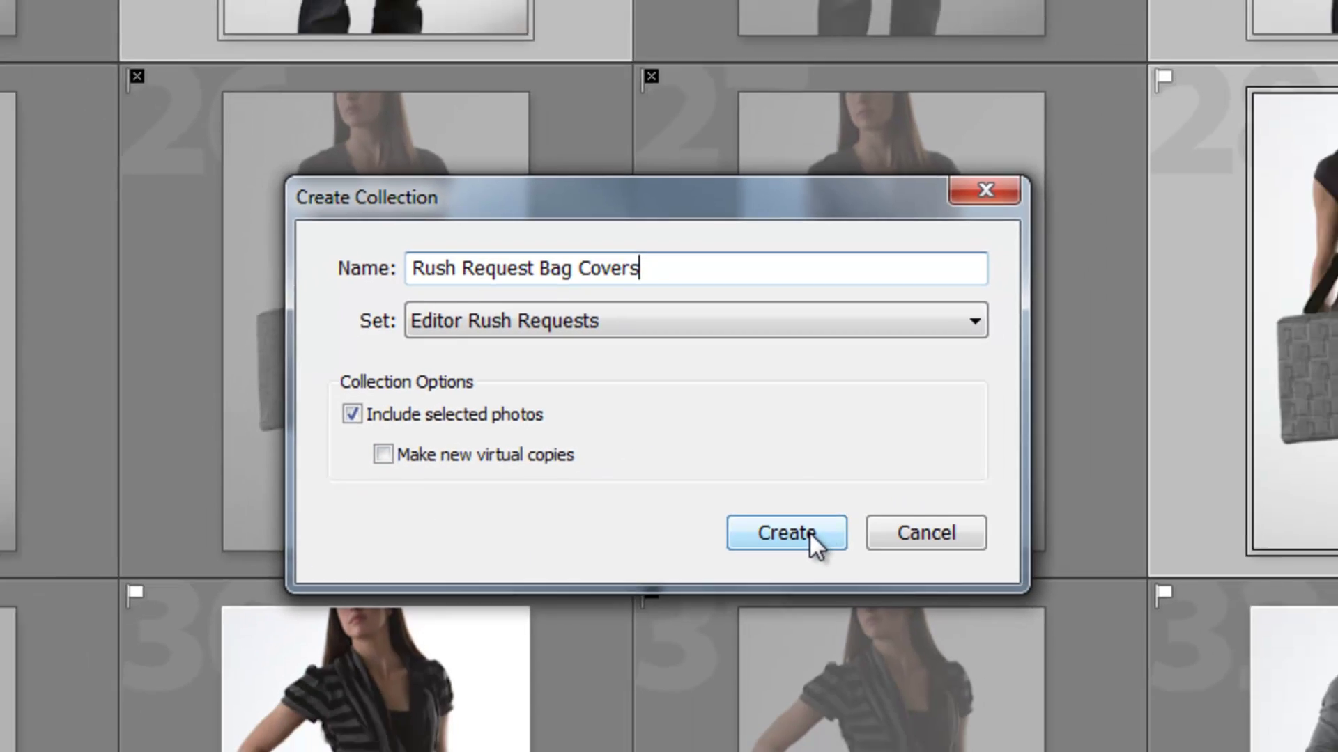
click(819, 589)
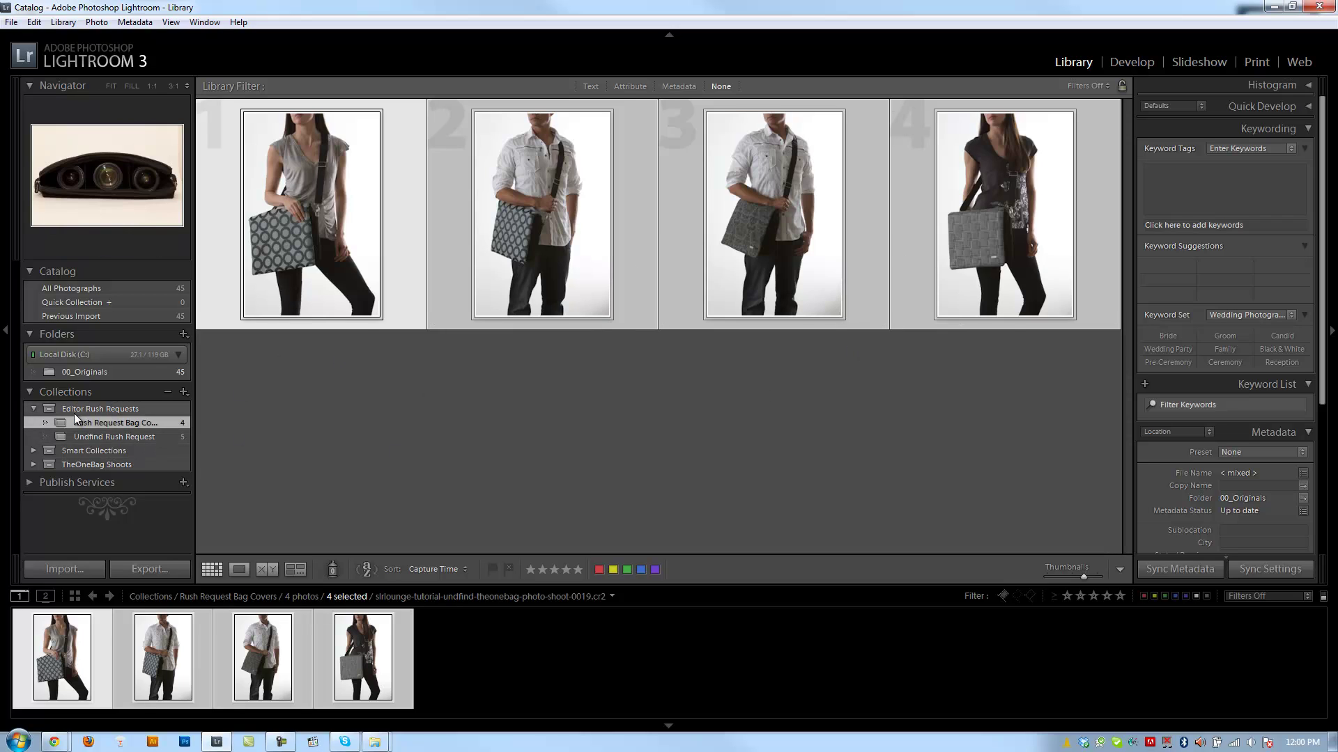
Step: Show the Editor Rush Requests set's photos and expand it to list its collections
click(33, 409)
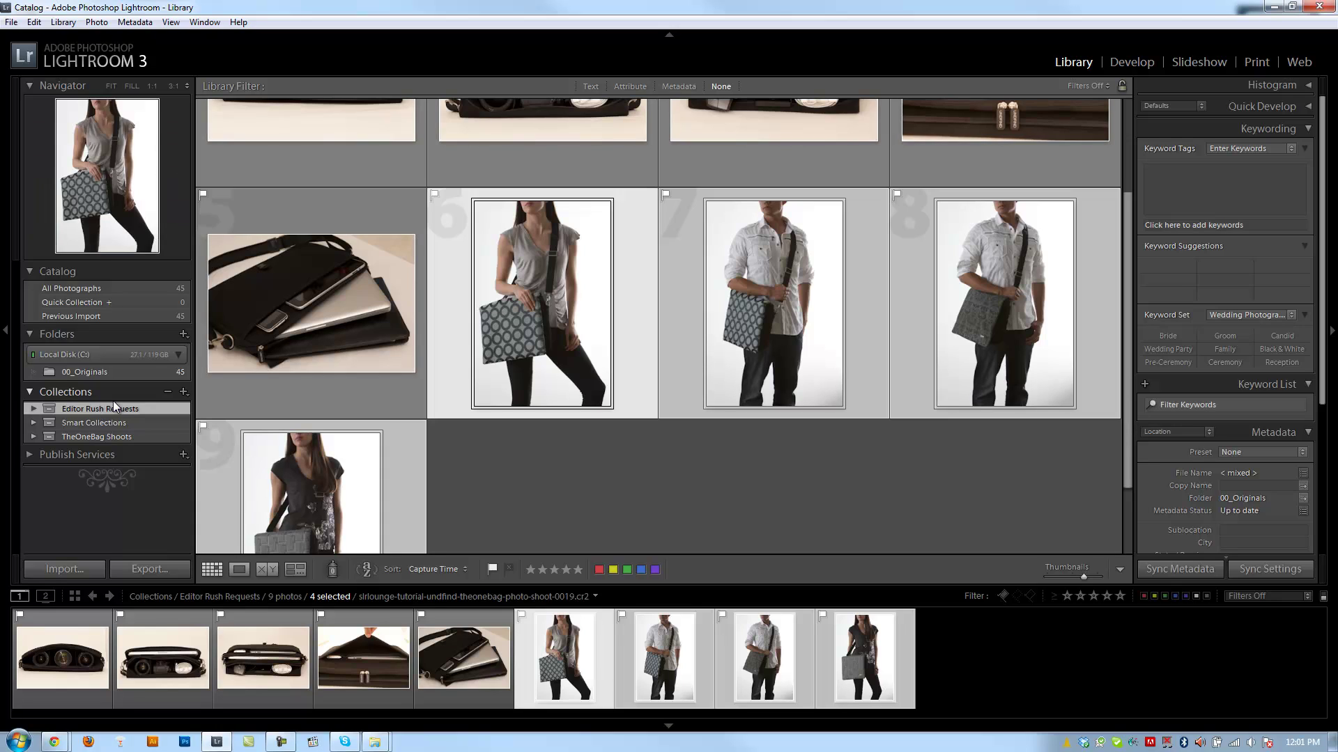
click(33, 408)
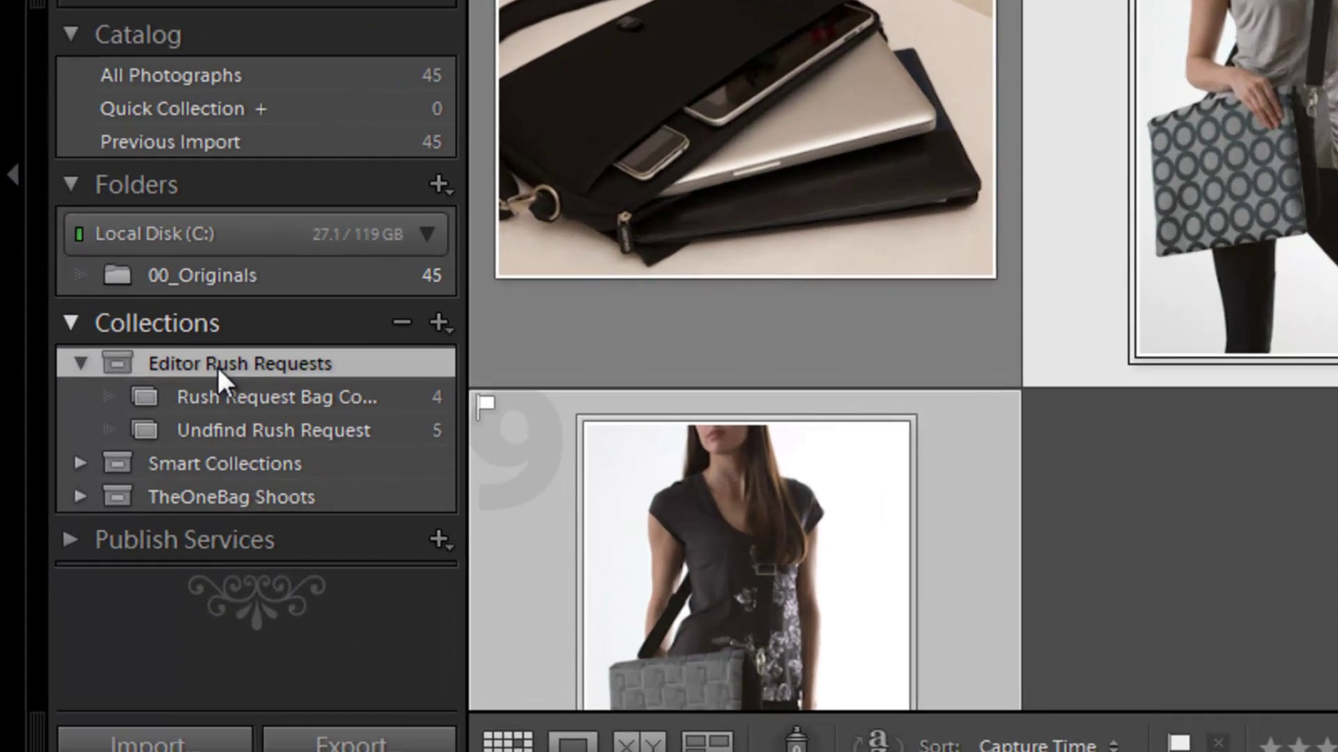
right_click(218, 365)
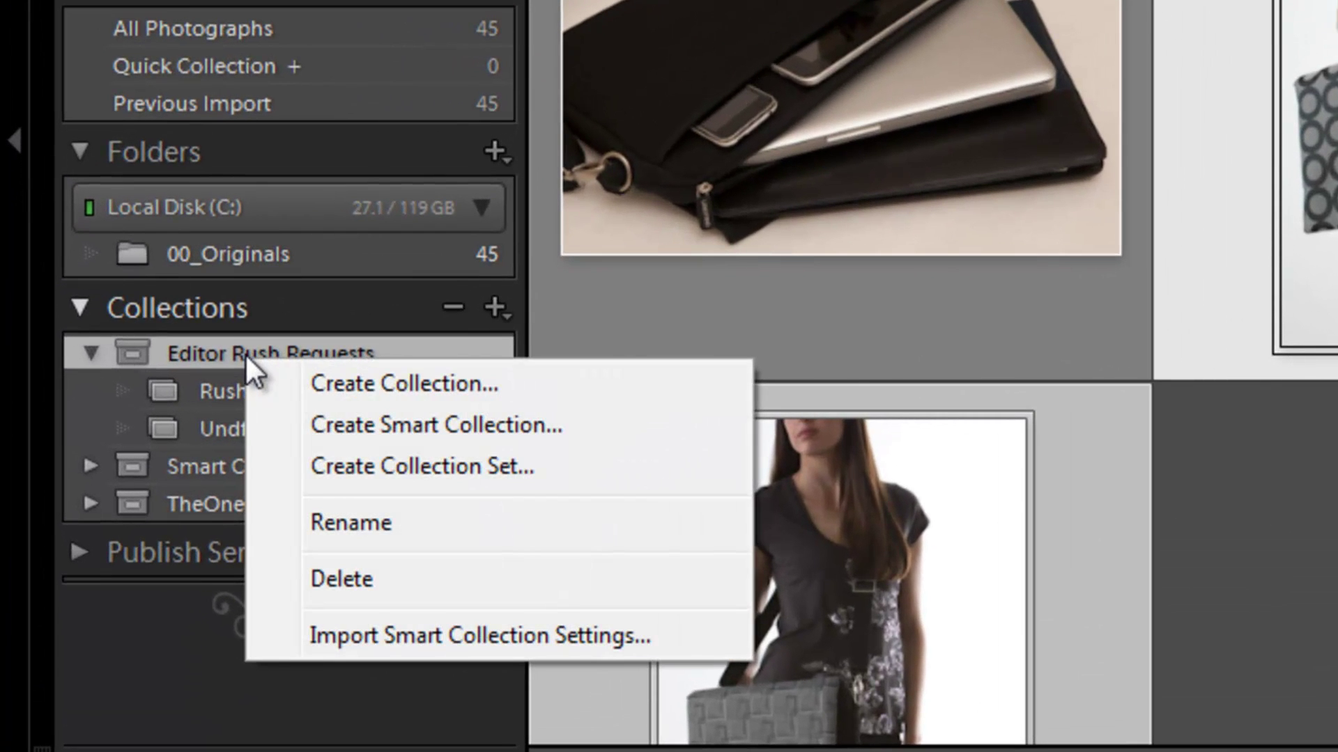
click(156, 420)
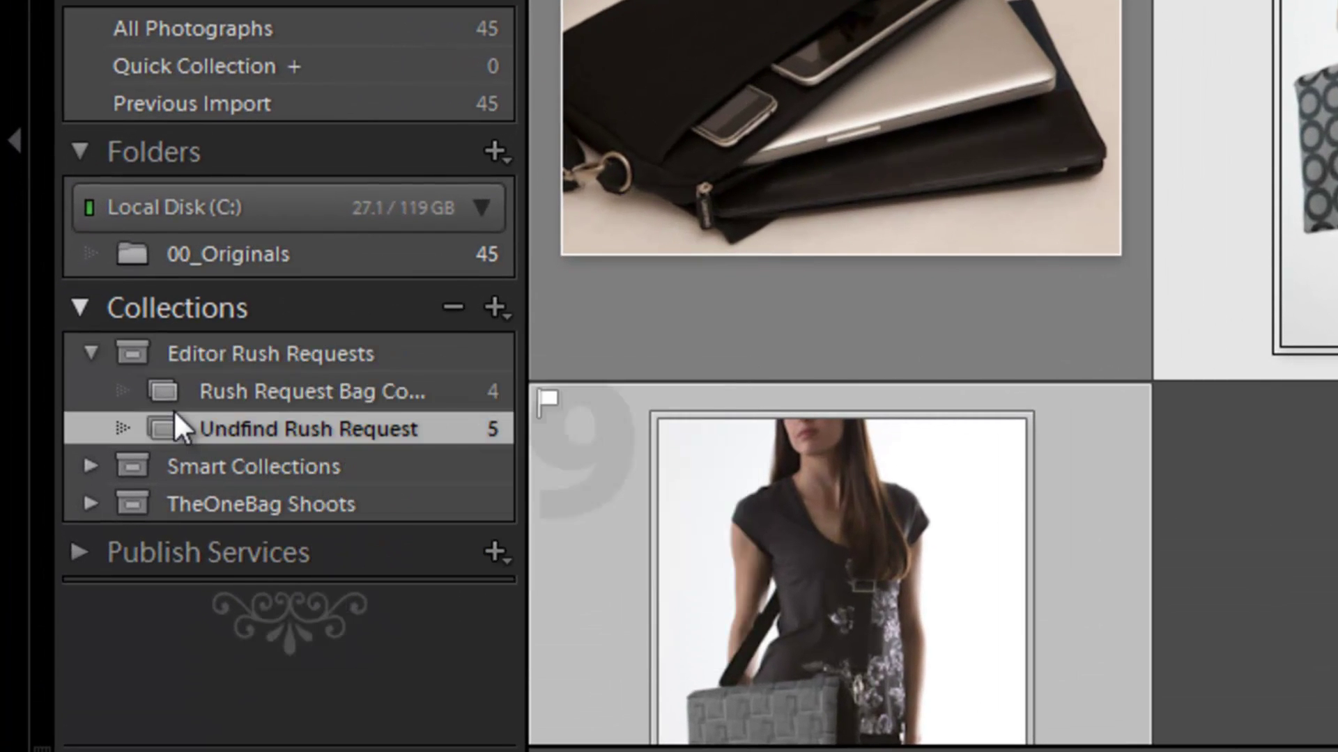
Step: Browse the Rush Request Bag Covers (4 photos) and Undfind Rush Request (5 photos) collections
click(237, 390)
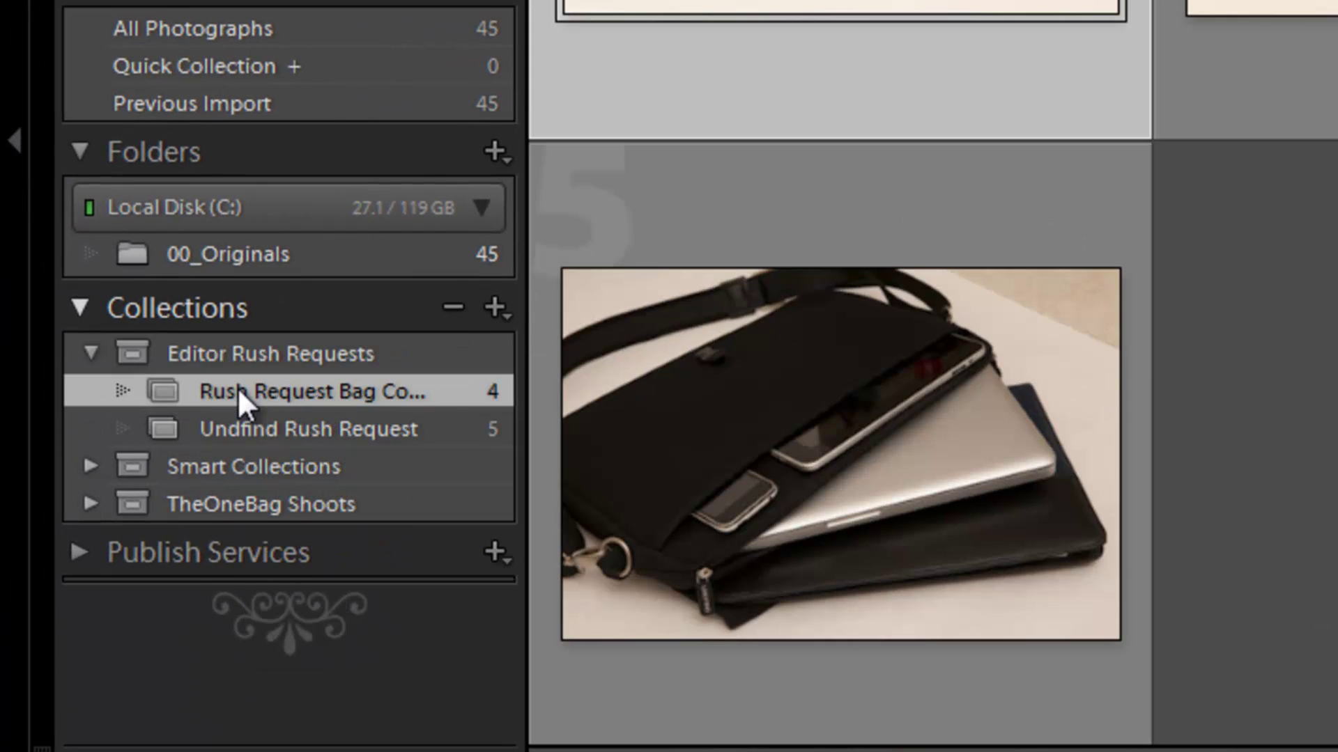
right_click(237, 390)
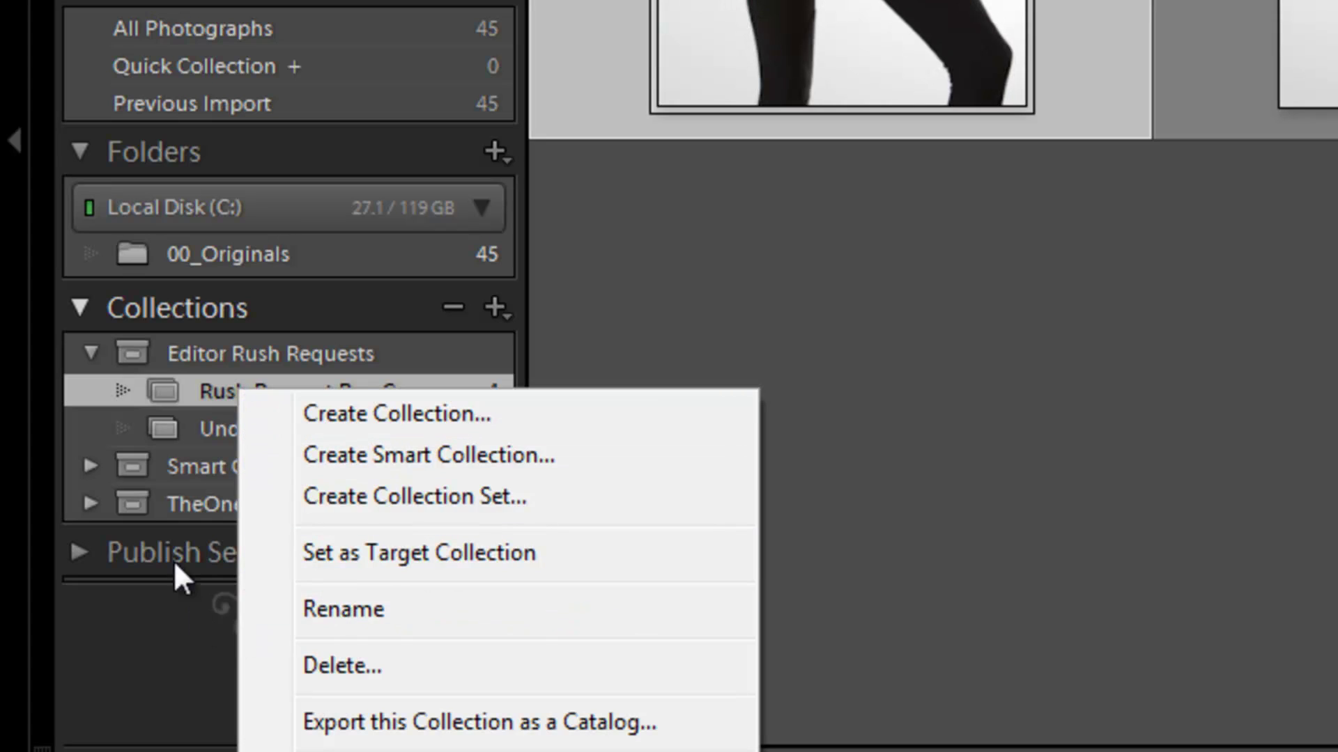
click(218, 383)
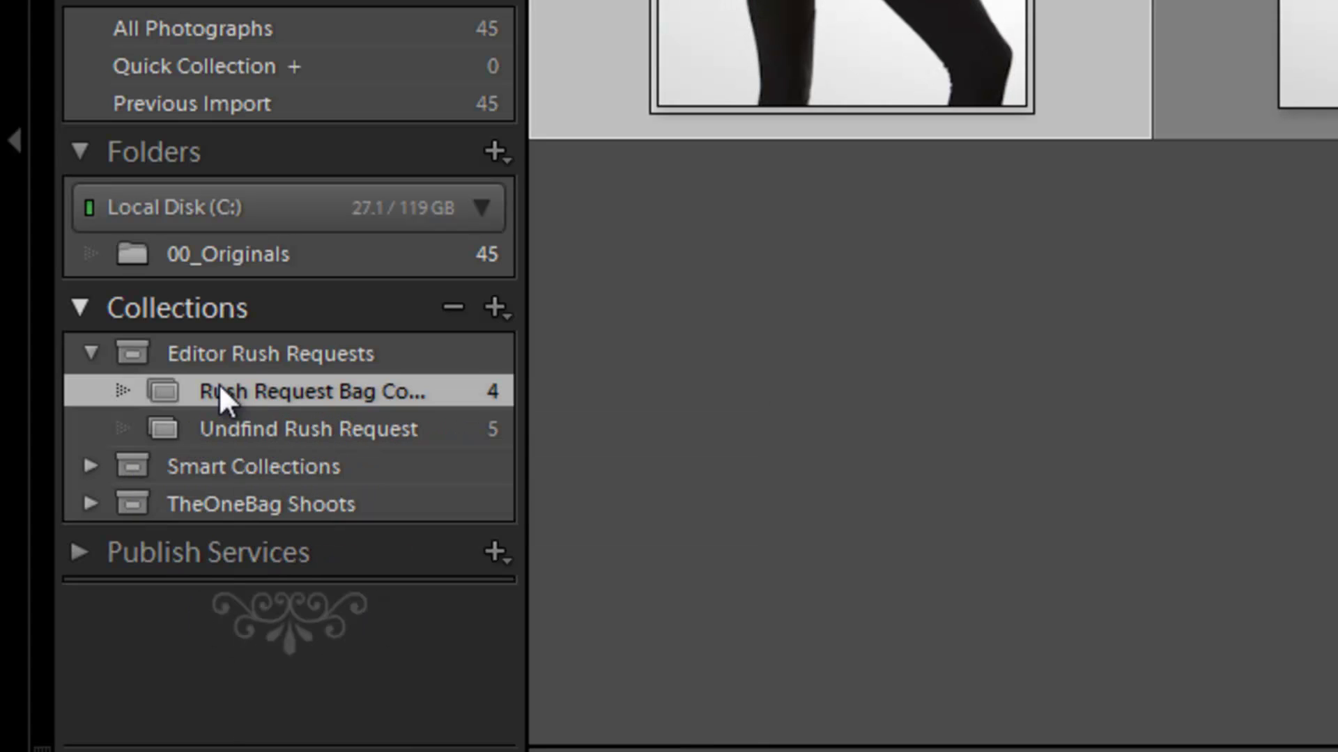
click(261, 353)
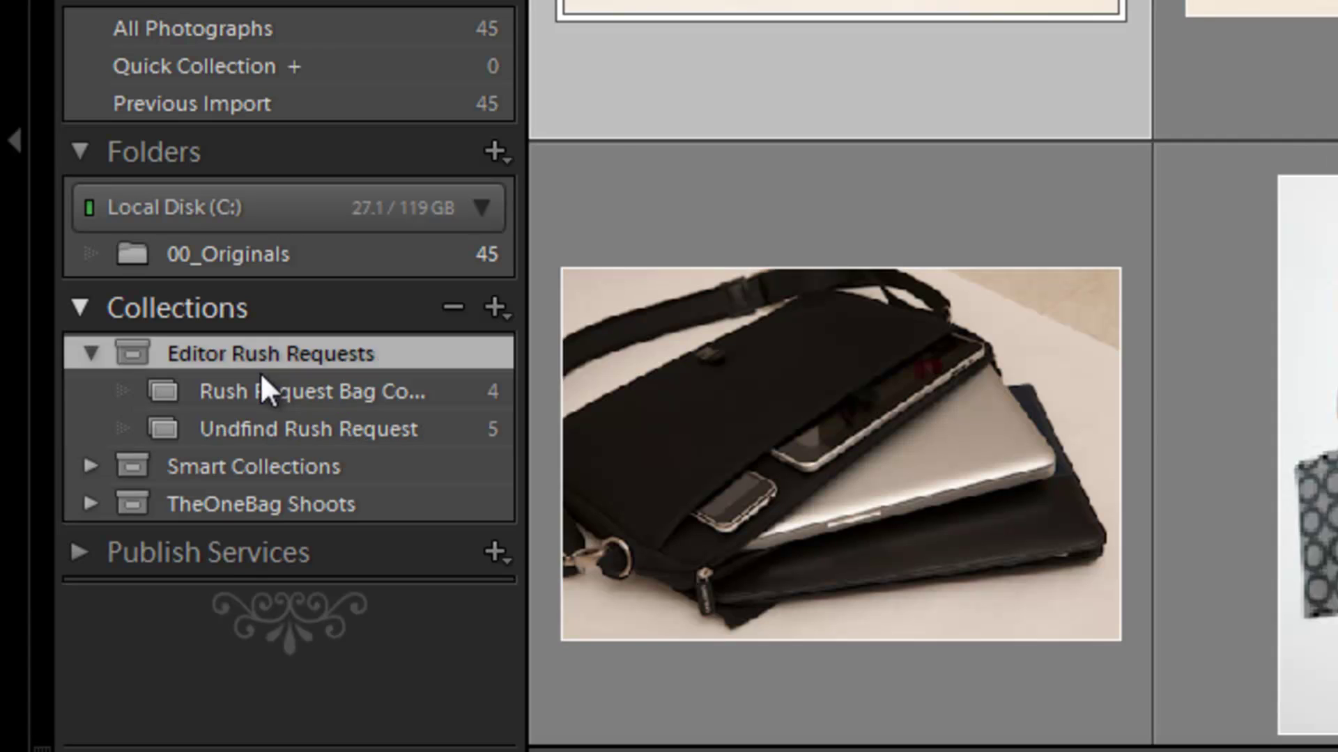
click(266, 392)
click(376, 429)
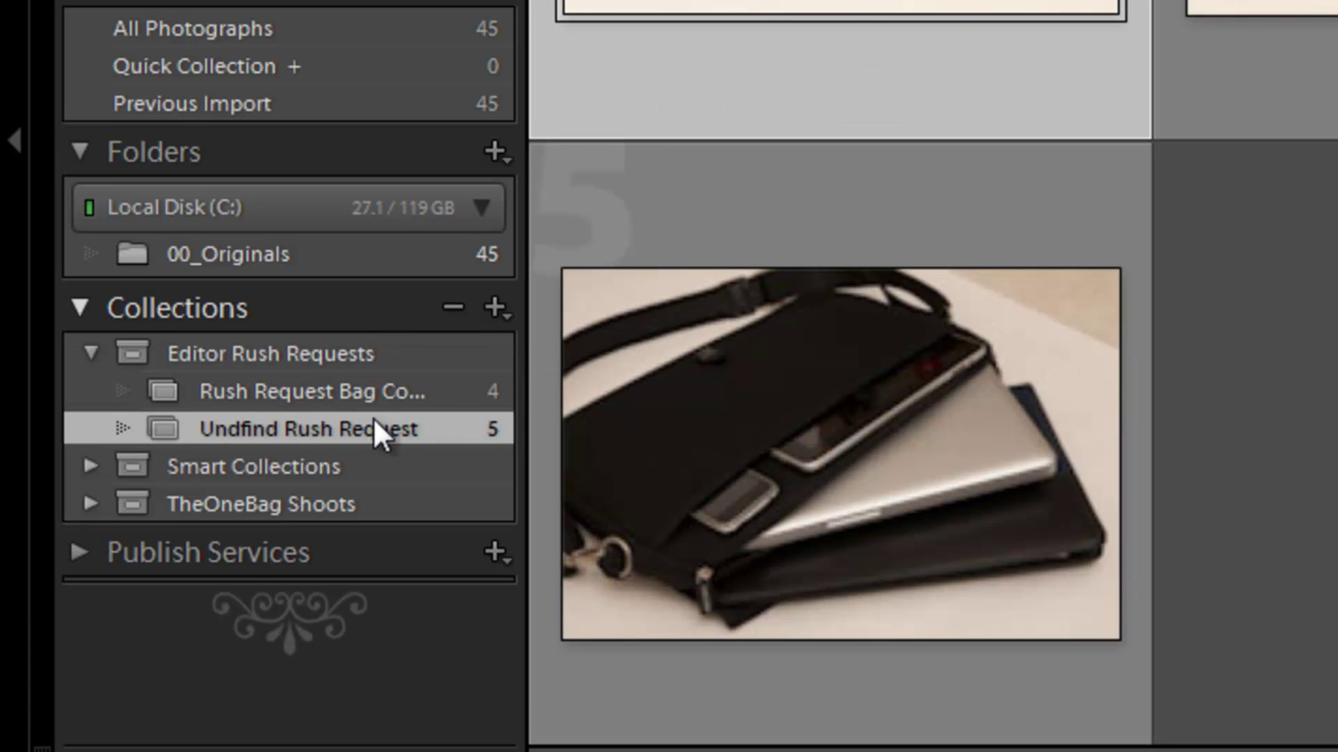
click(336, 398)
Step: Rename Rush Request Bag Covers to the editor's first name followed by 'Rush Request'
right_click(332, 398)
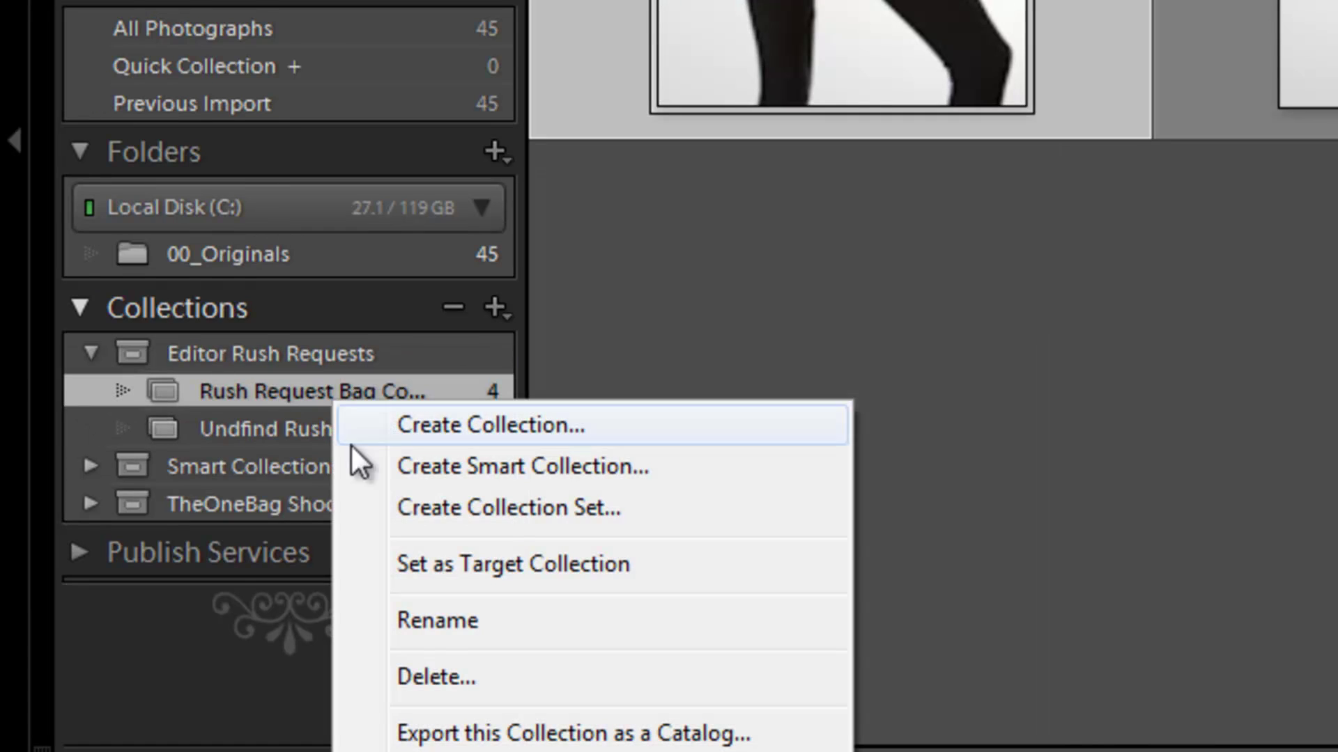
click(426, 620)
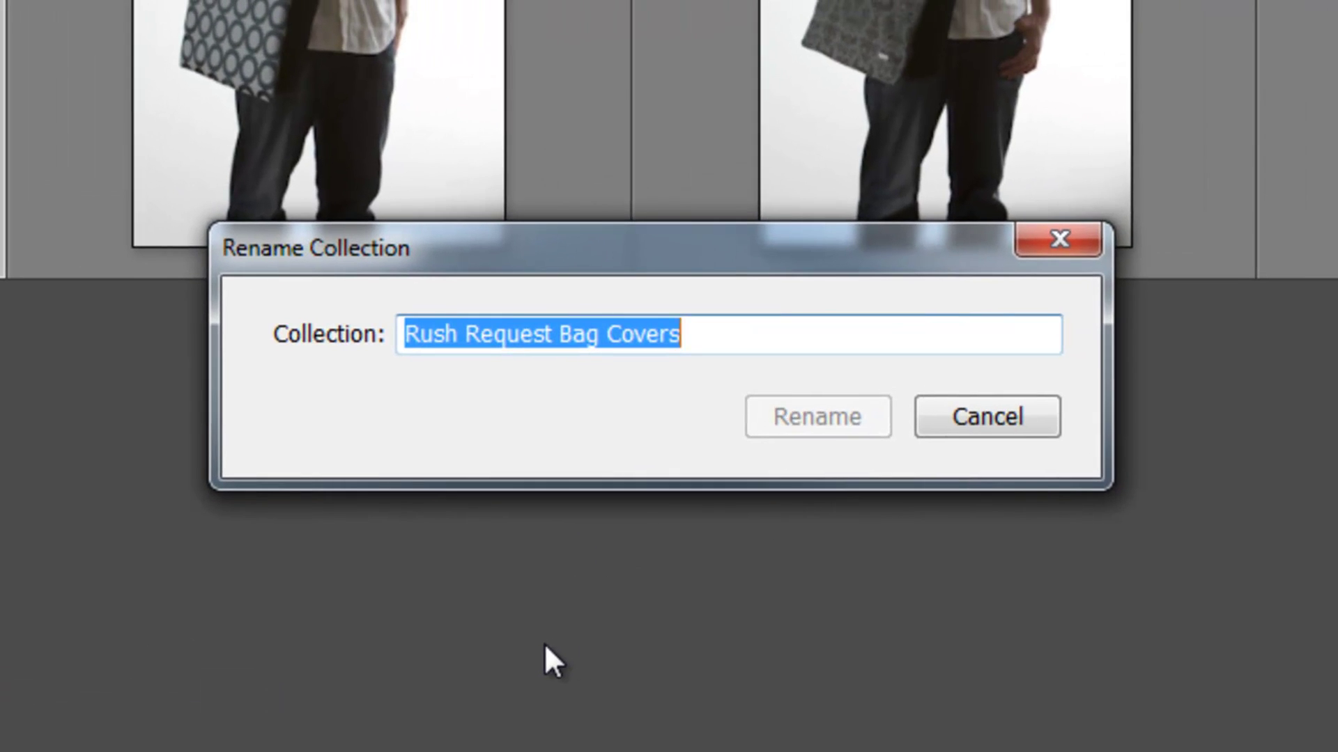
text(Jon's Rush R)
text(we)
key(BackSpace)
key(BackSpace)
text(eques)
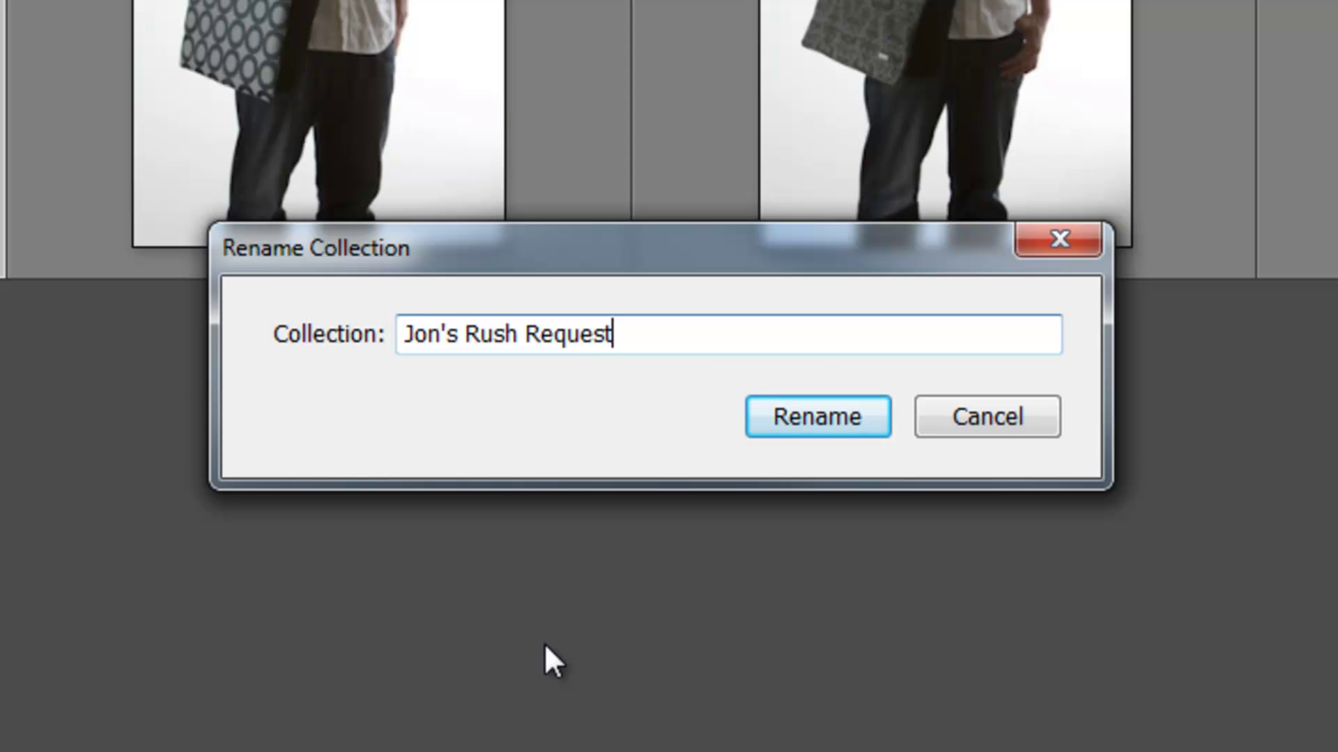
text(t)
click(817, 417)
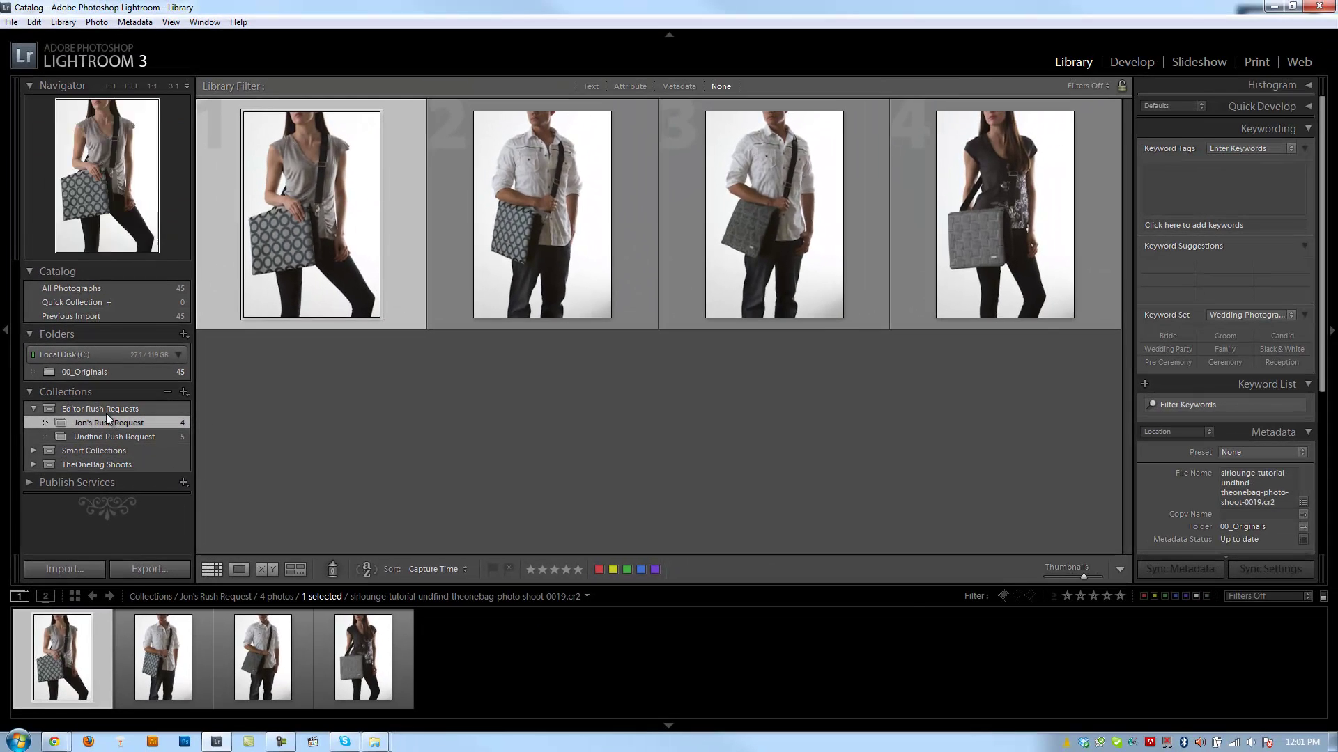
right_click(280, 393)
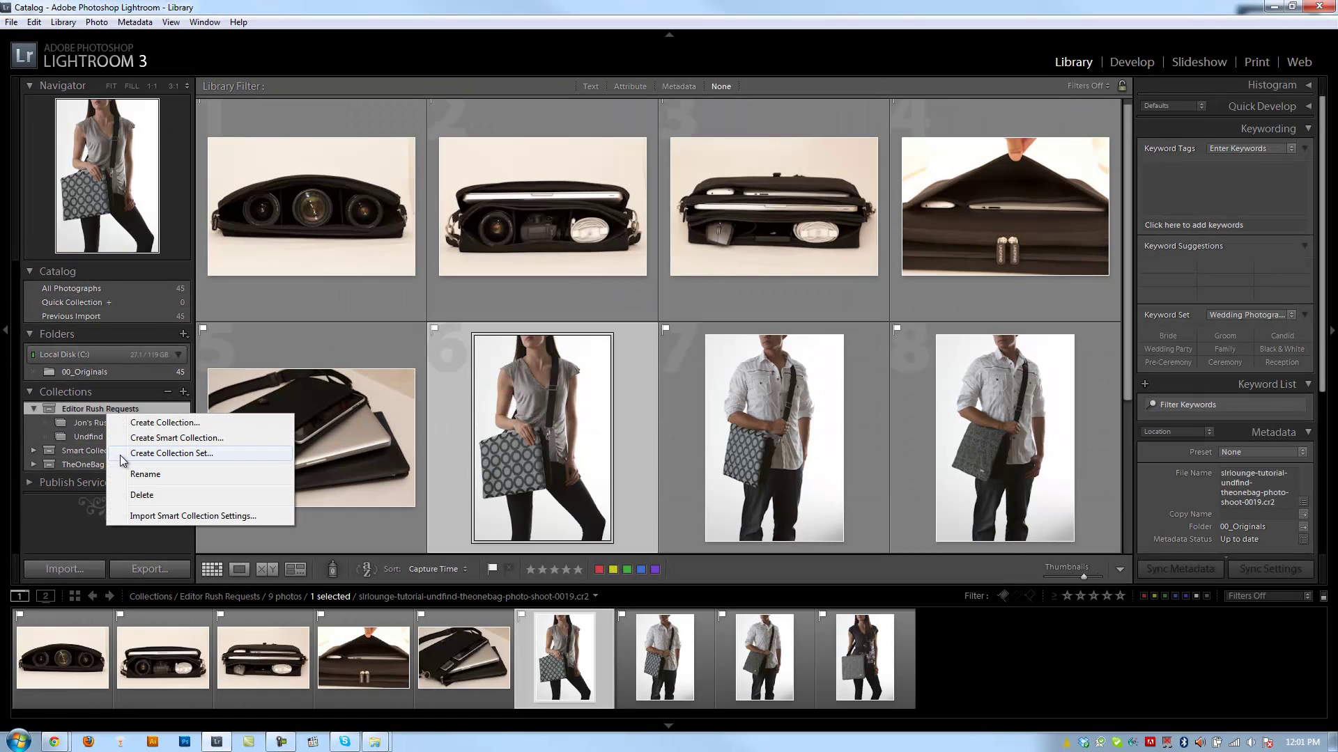
Step: View Undfind Rush Request's photos, collapse Editor Rush Requests and Smart Collections, and expand TheOneBag Shoots
click(71, 411)
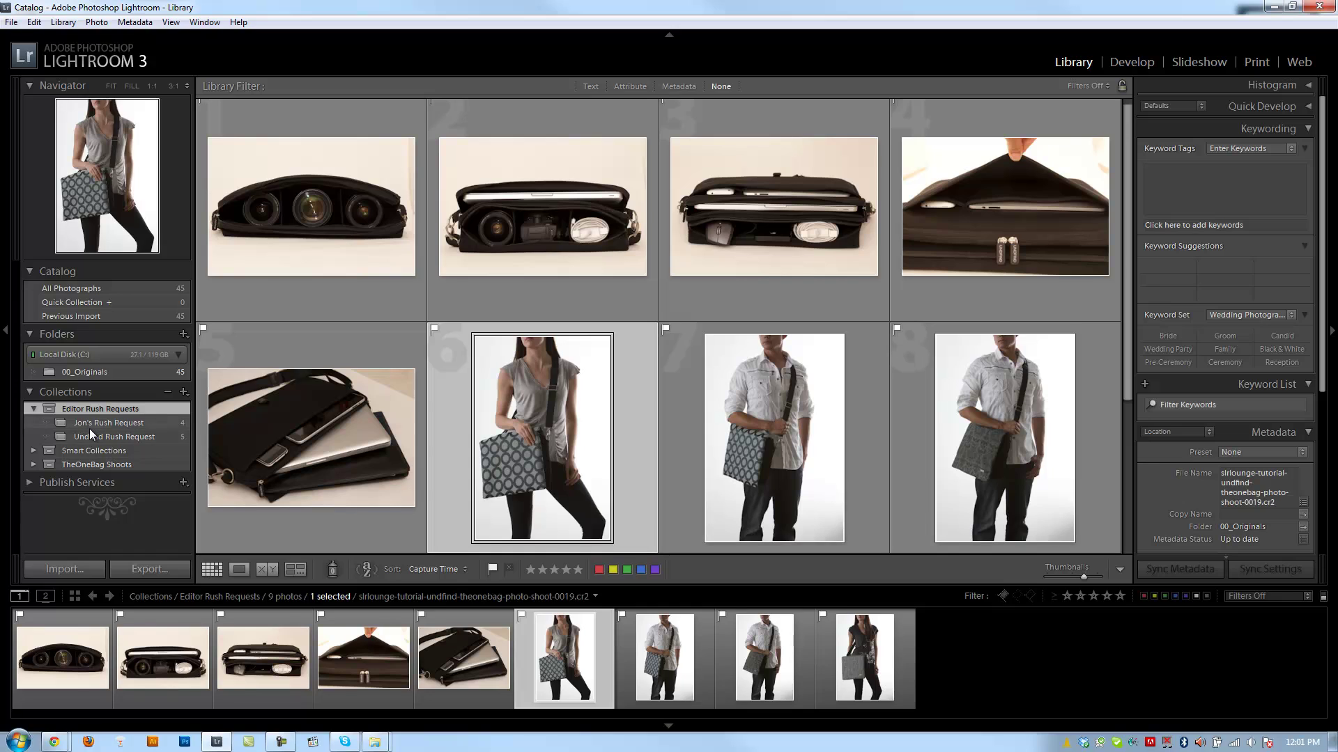
click(91, 437)
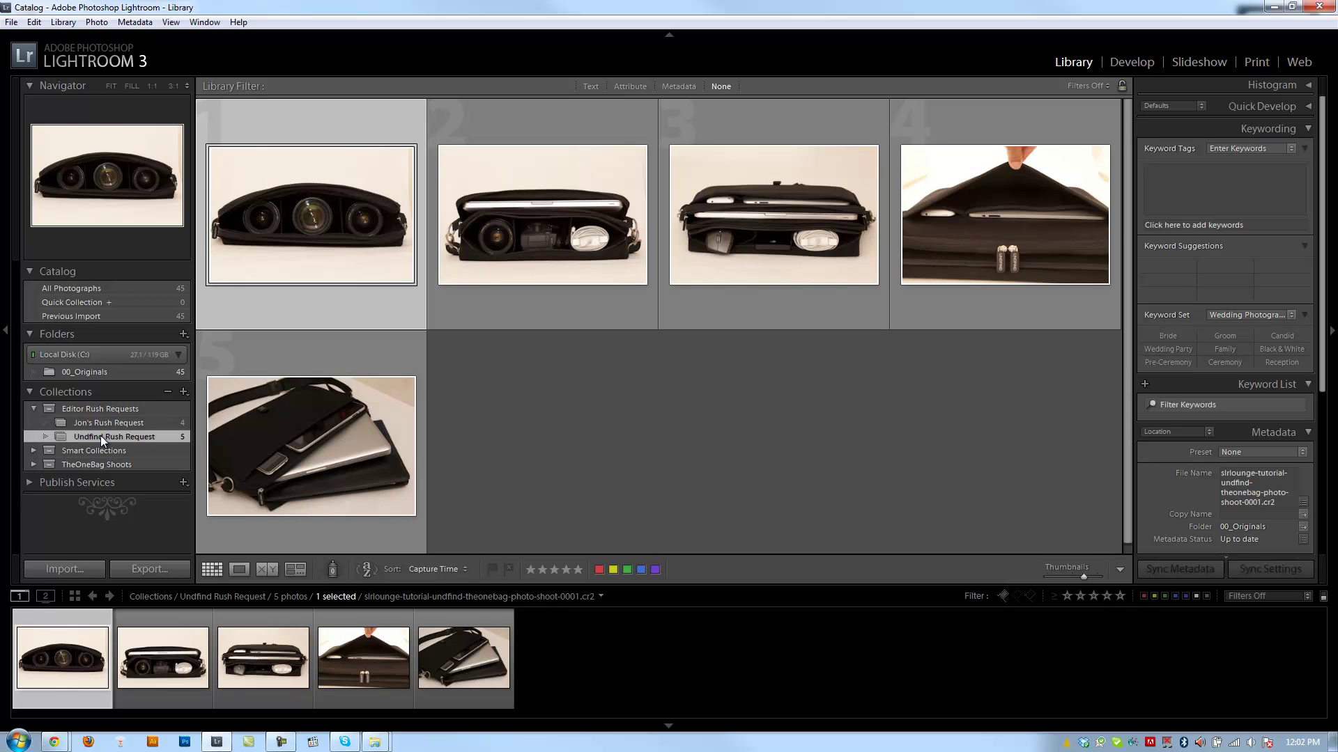
right_click(80, 440)
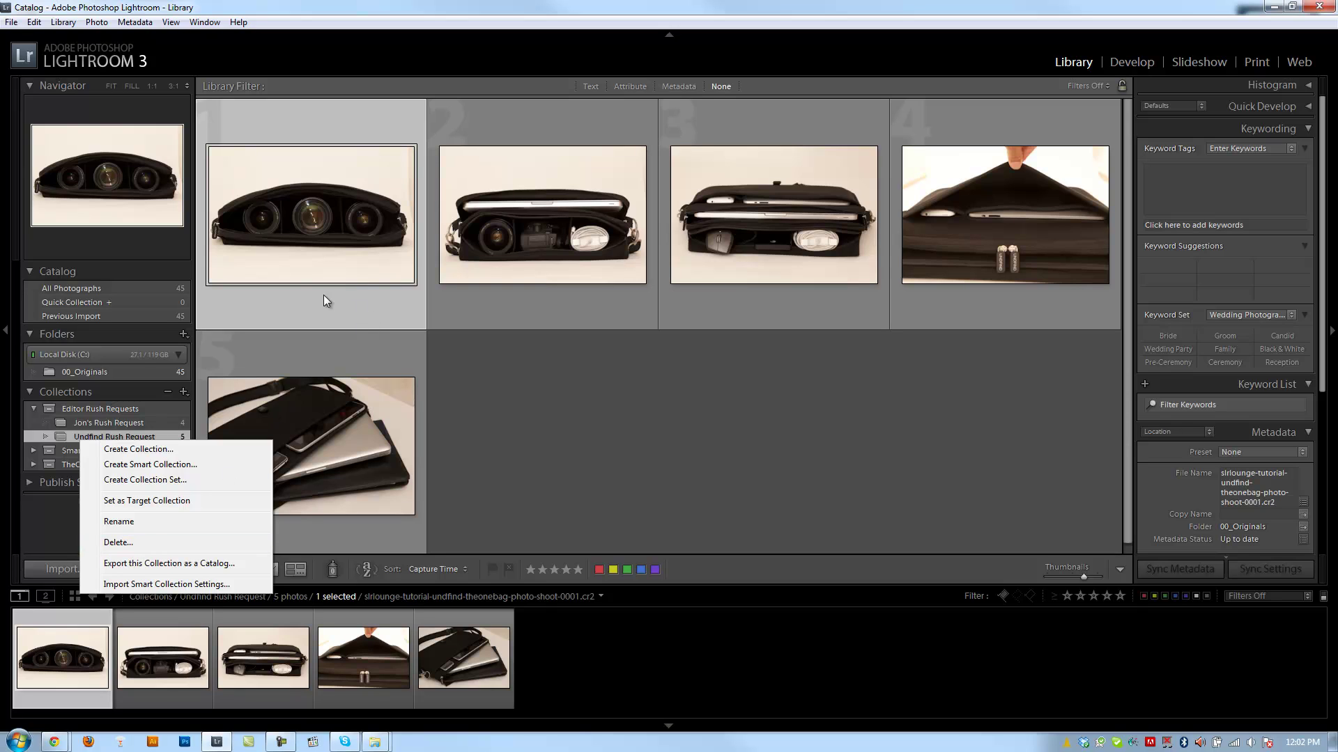
click(140, 438)
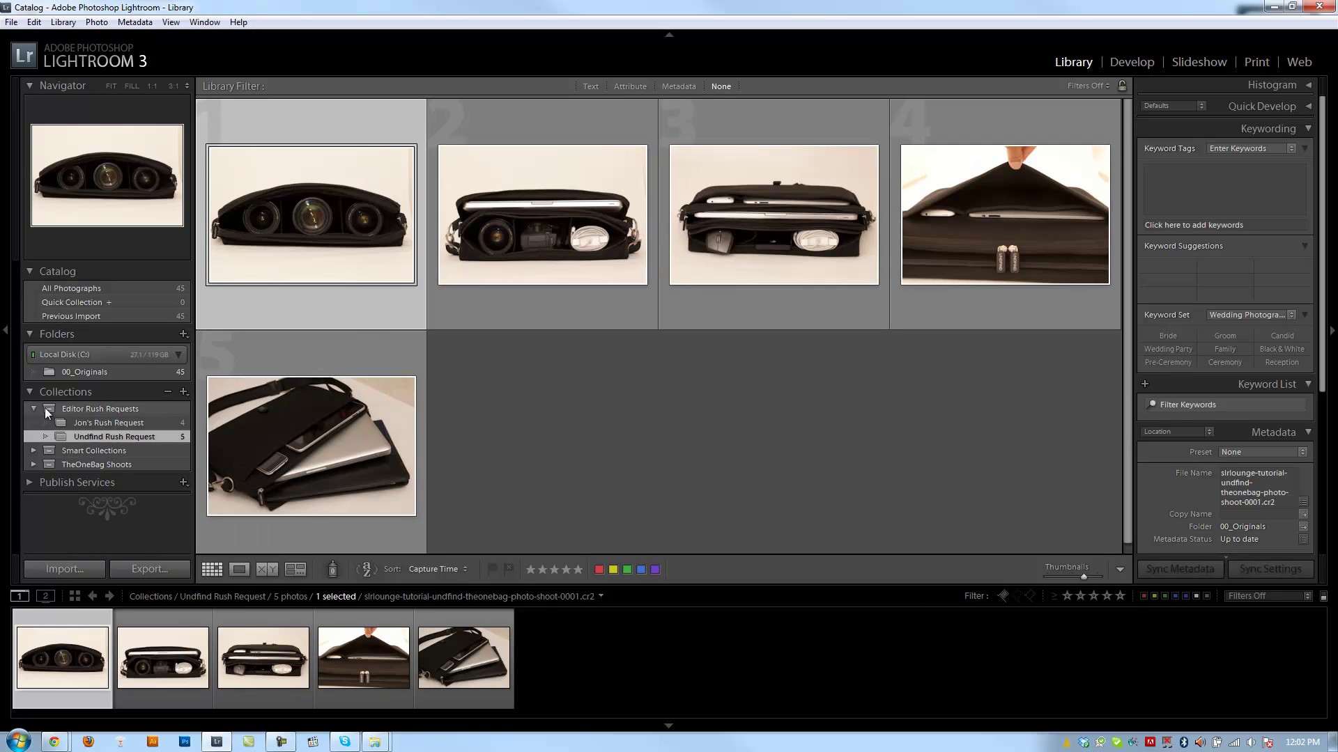
click(32, 410)
click(33, 423)
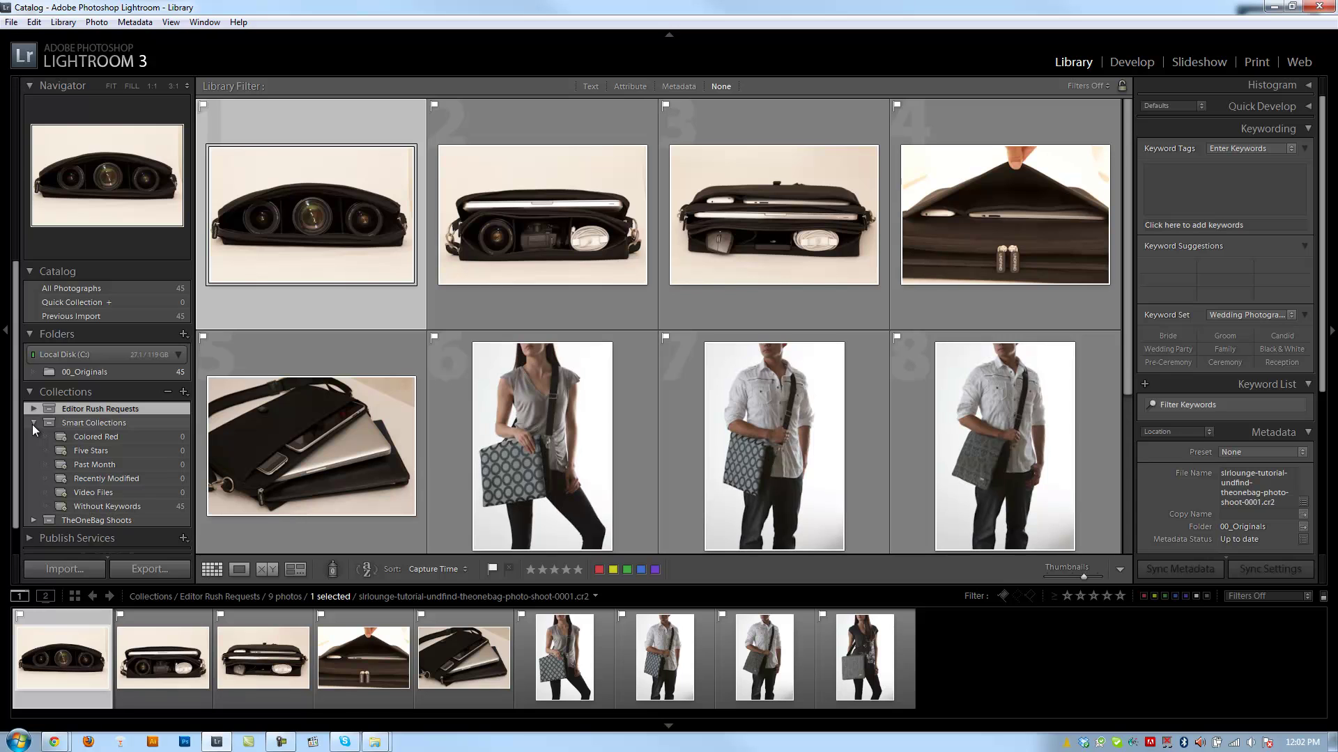
click(31, 421)
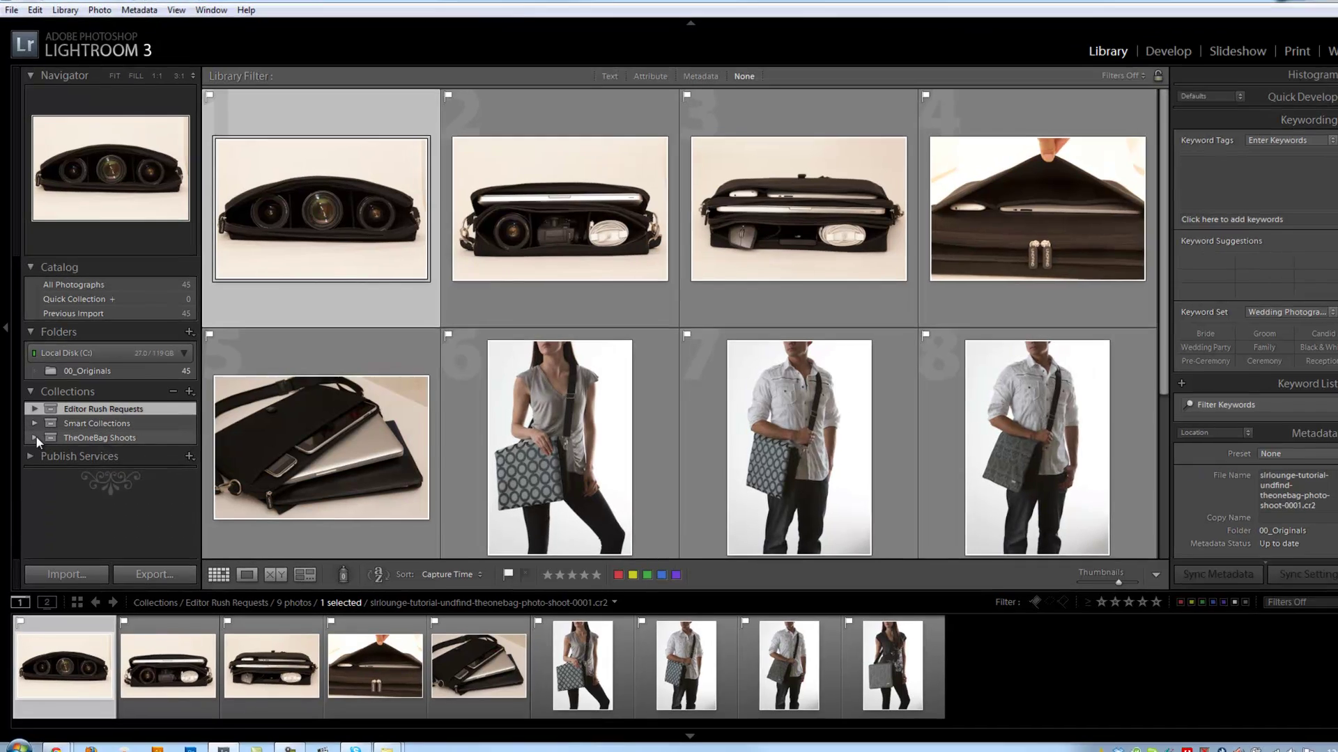
click(34, 437)
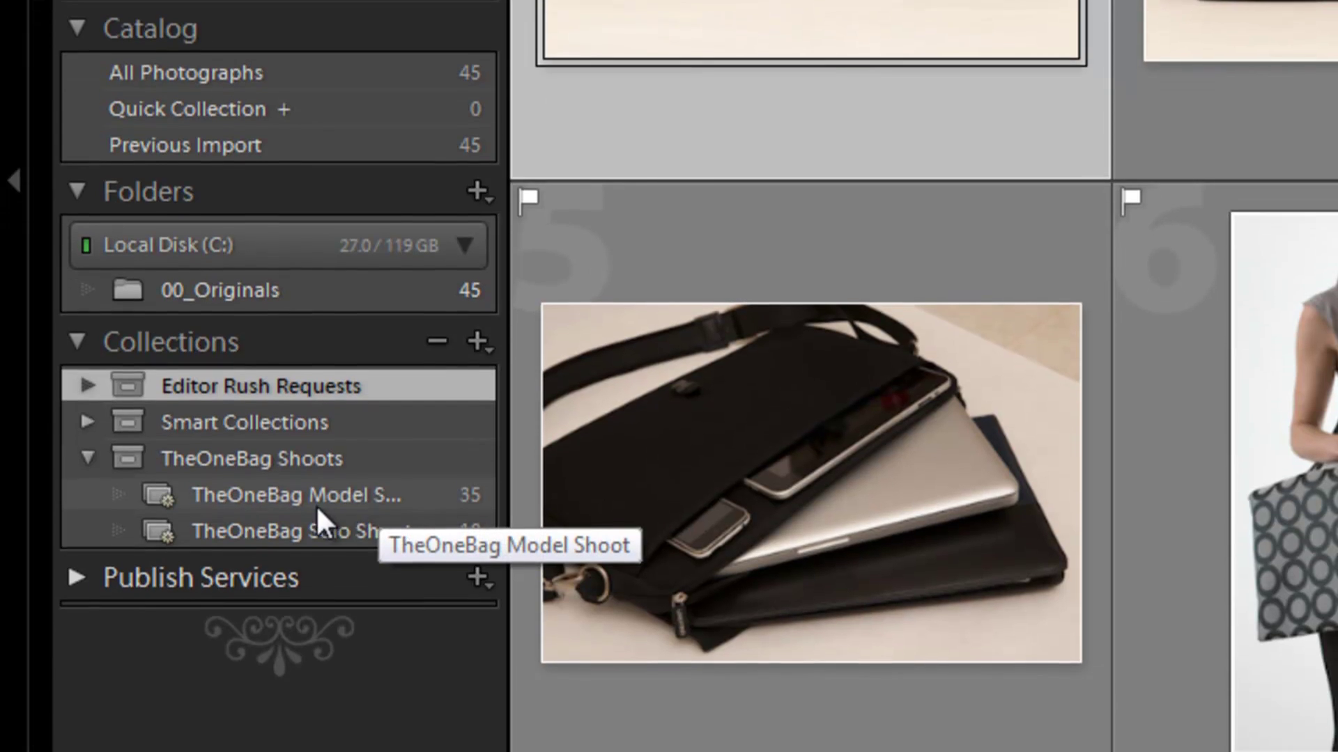
Step: Open TheOneBag Model Shoot's smart collection rules and add a Camera Serial Number rule
right_click(299, 542)
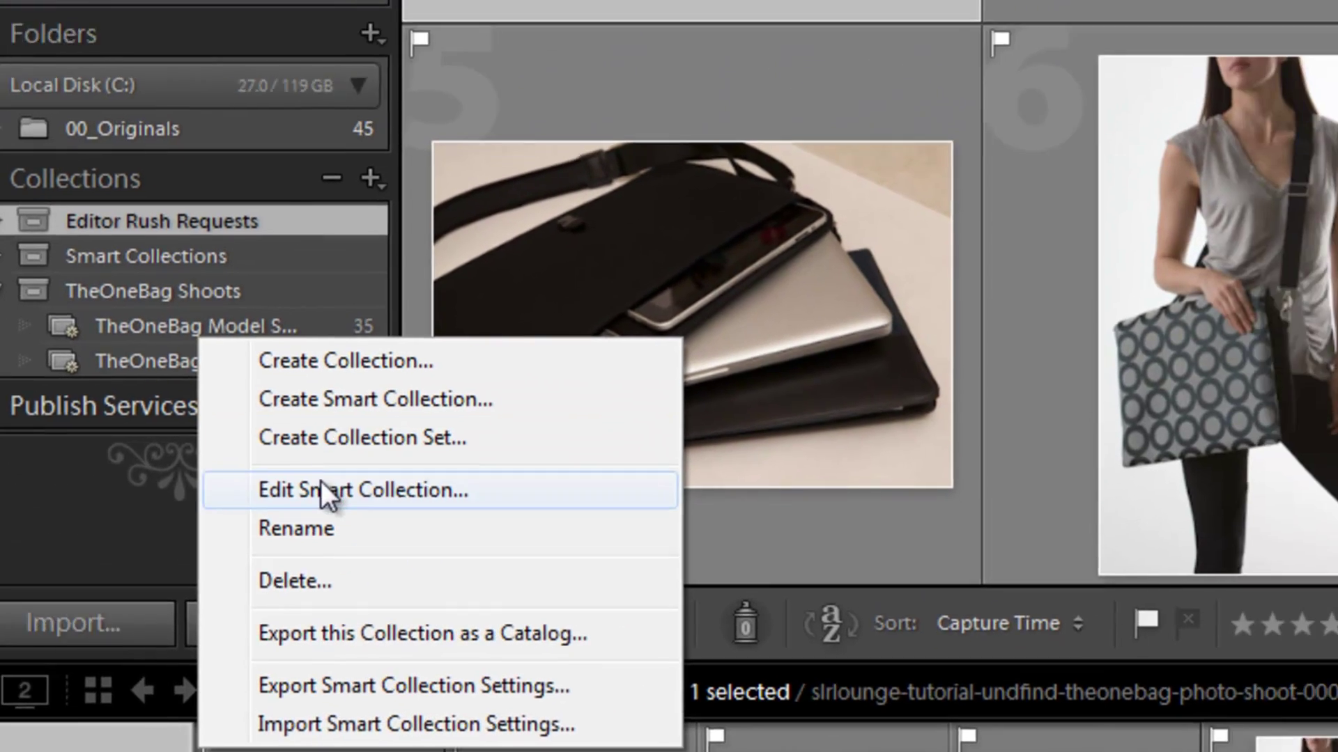
click(426, 456)
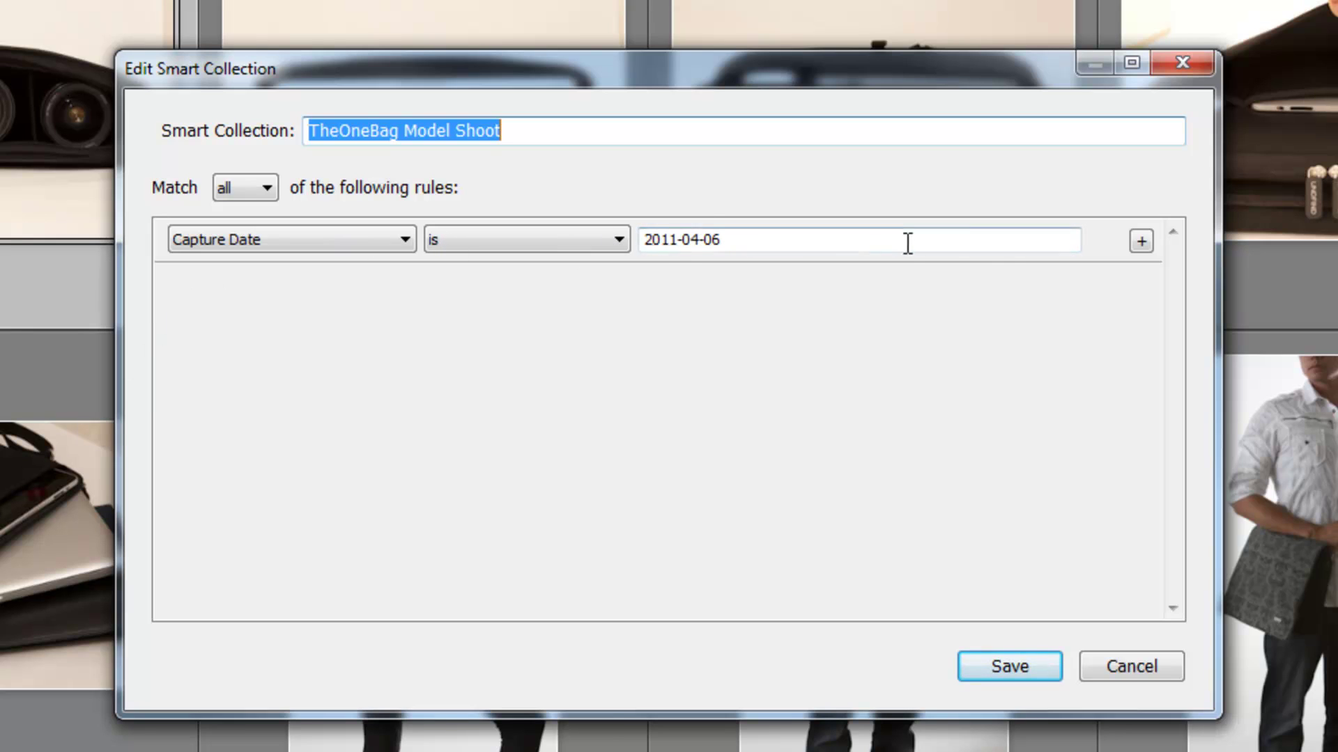
click(1140, 244)
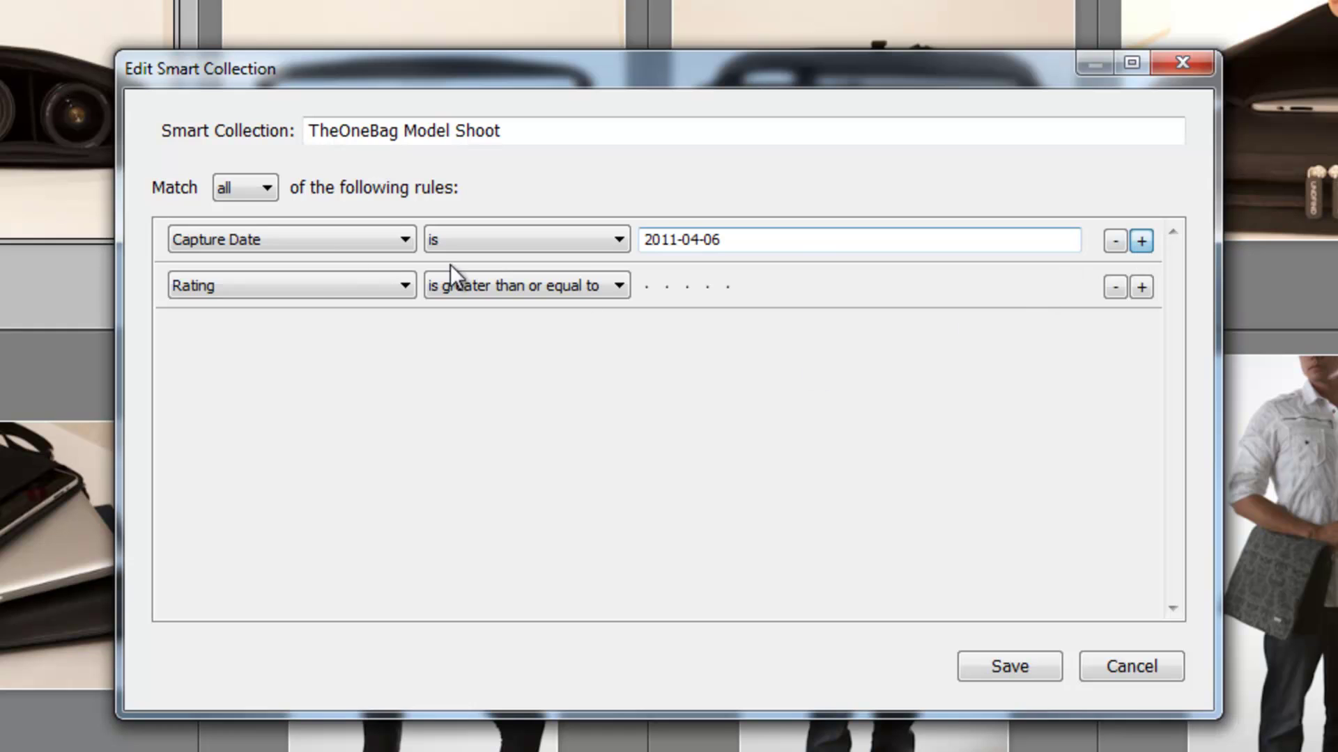
click(328, 286)
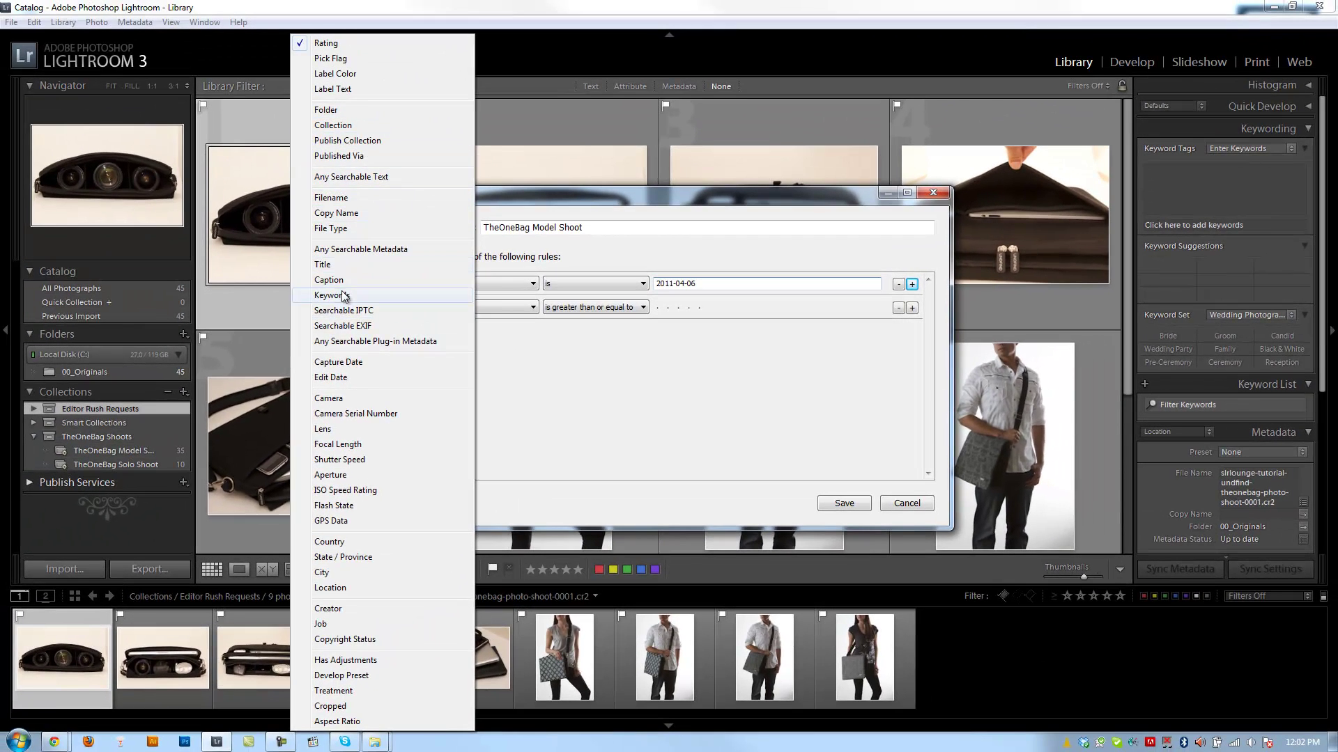
click(394, 413)
click(720, 307)
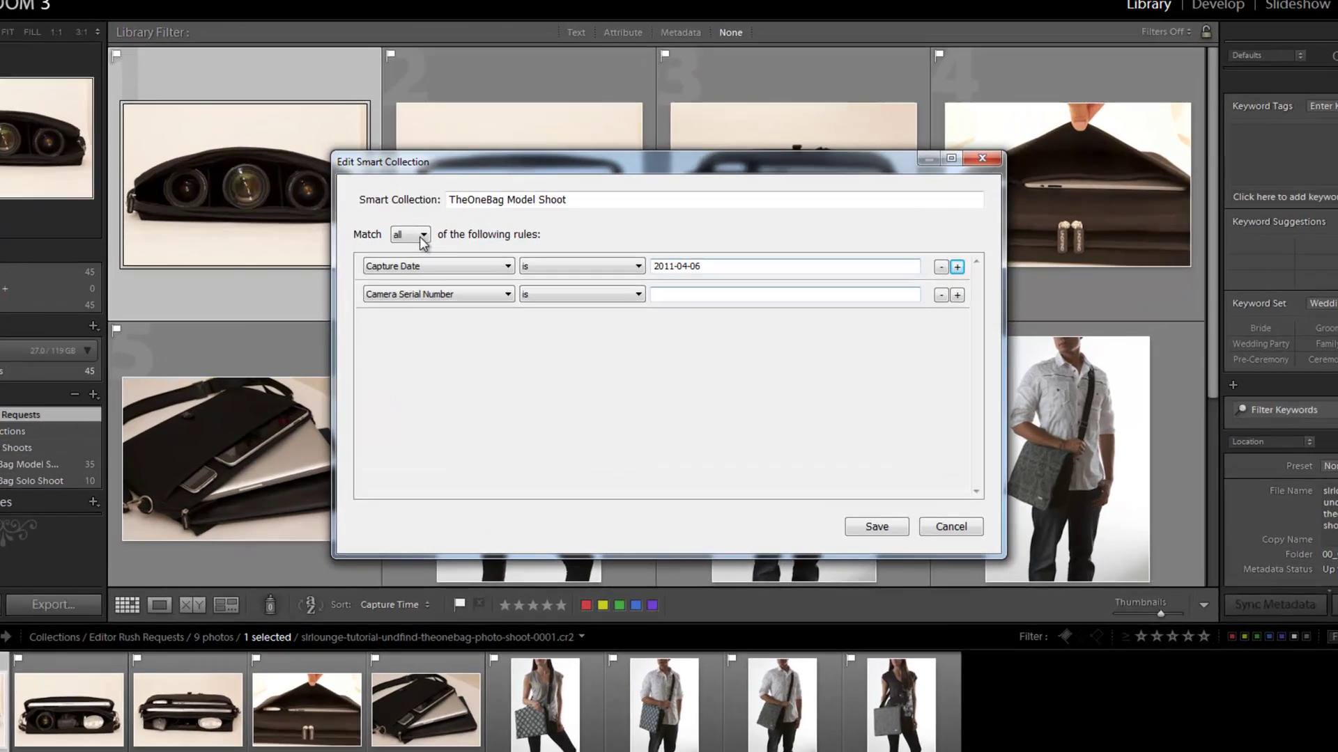
Step: Keep Match set to all rules, remove the added rules, and cancel without saving
click(461, 258)
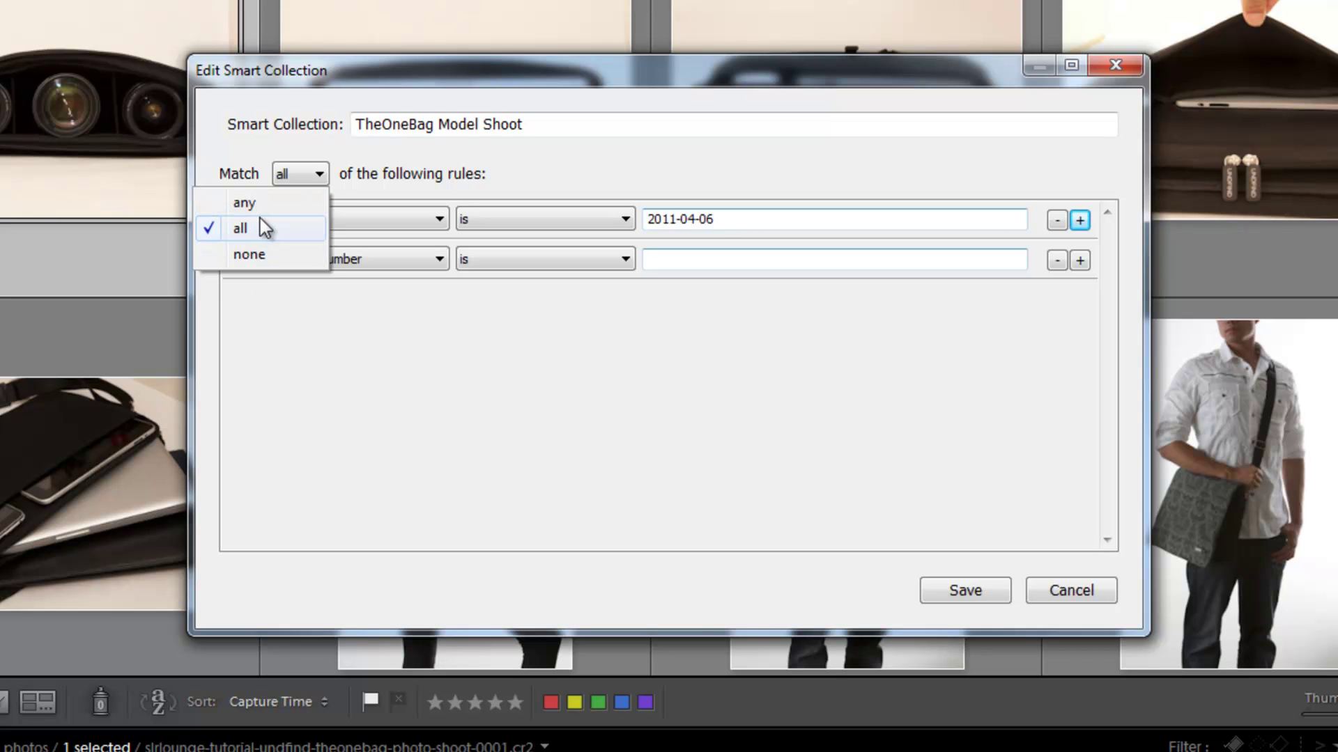
click(542, 183)
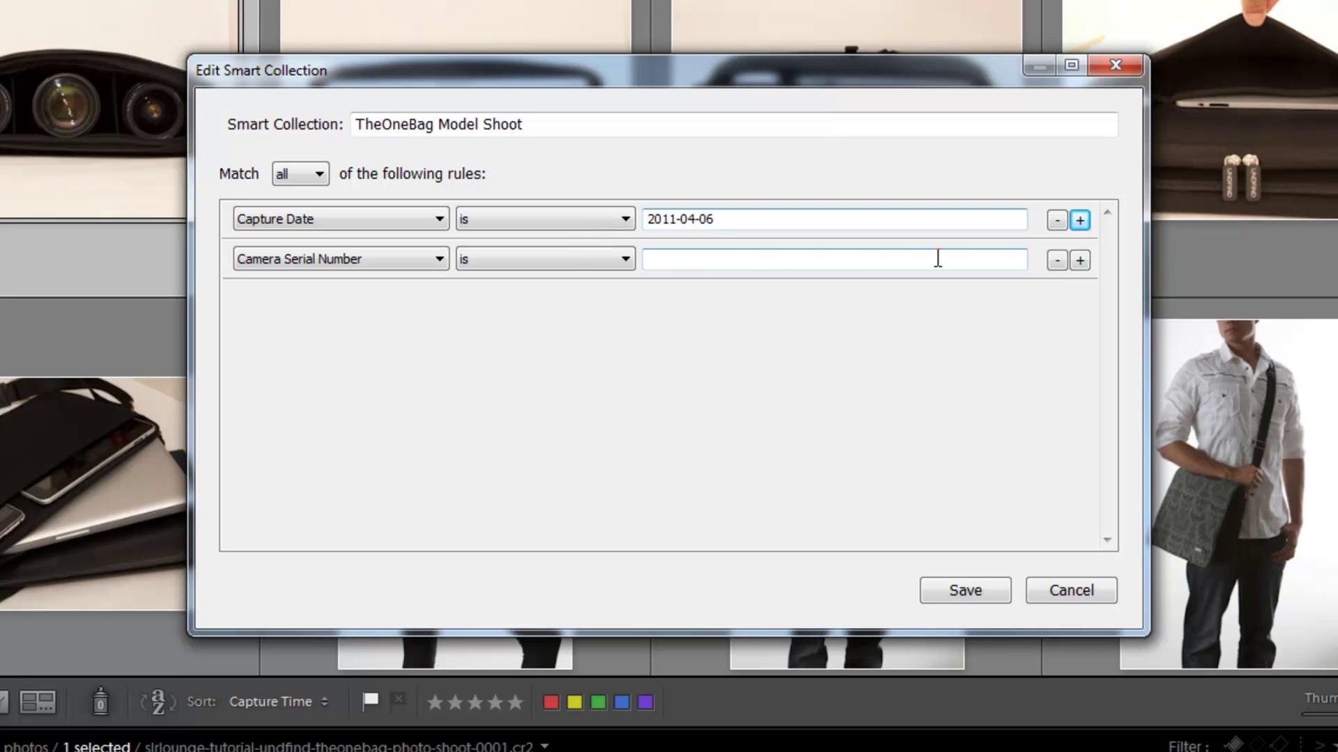
click(1055, 264)
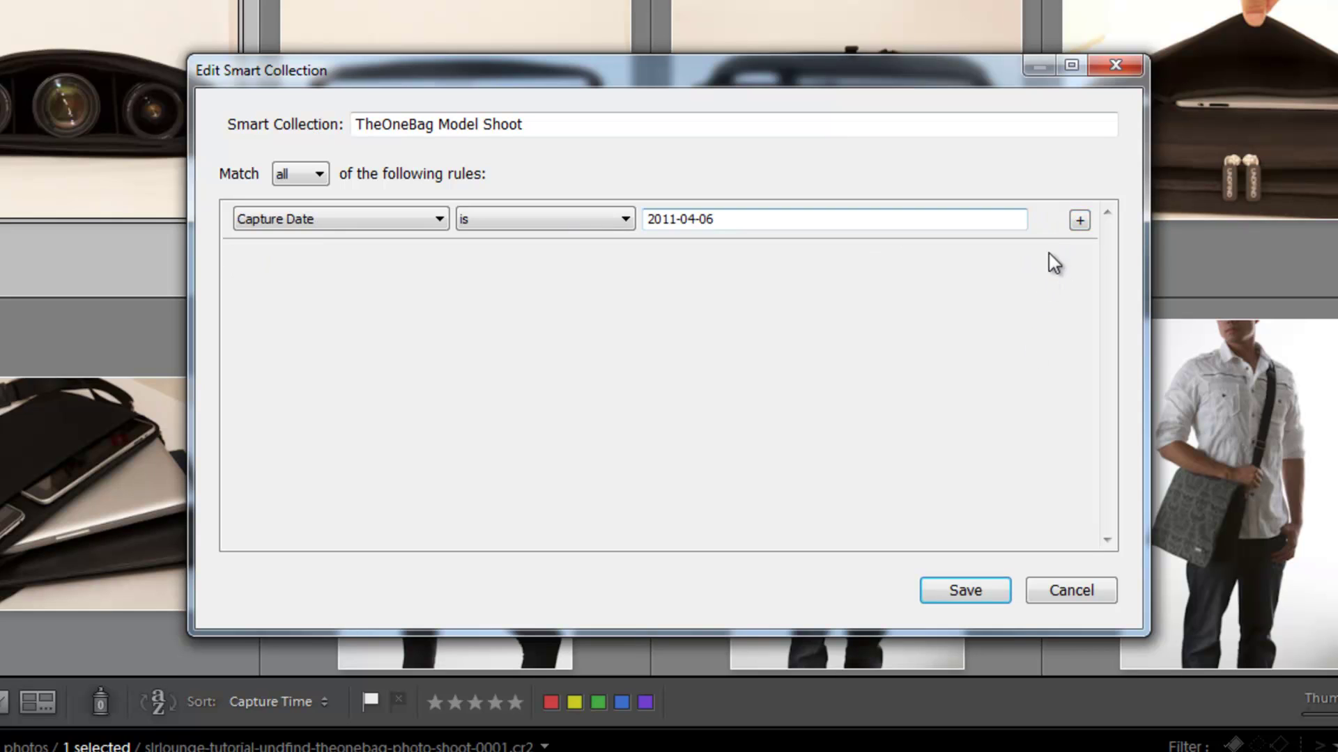
click(1079, 222)
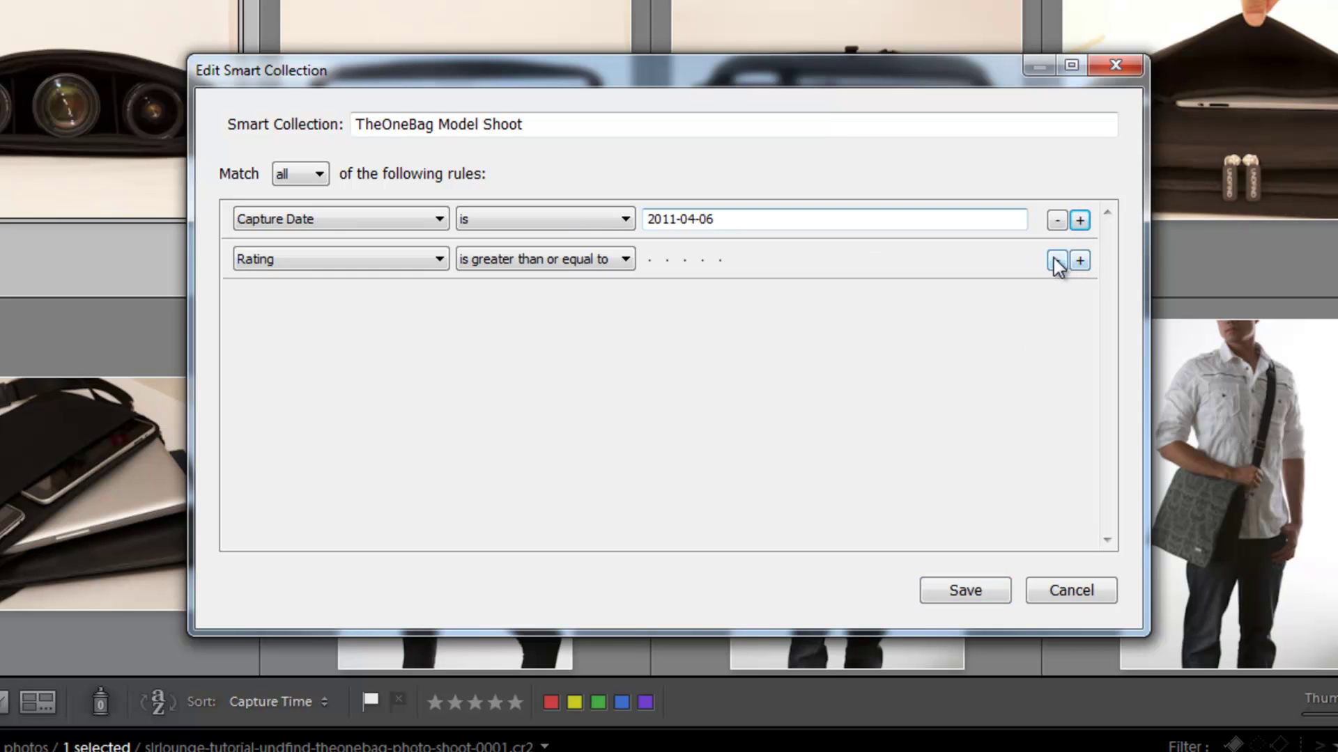
click(1056, 261)
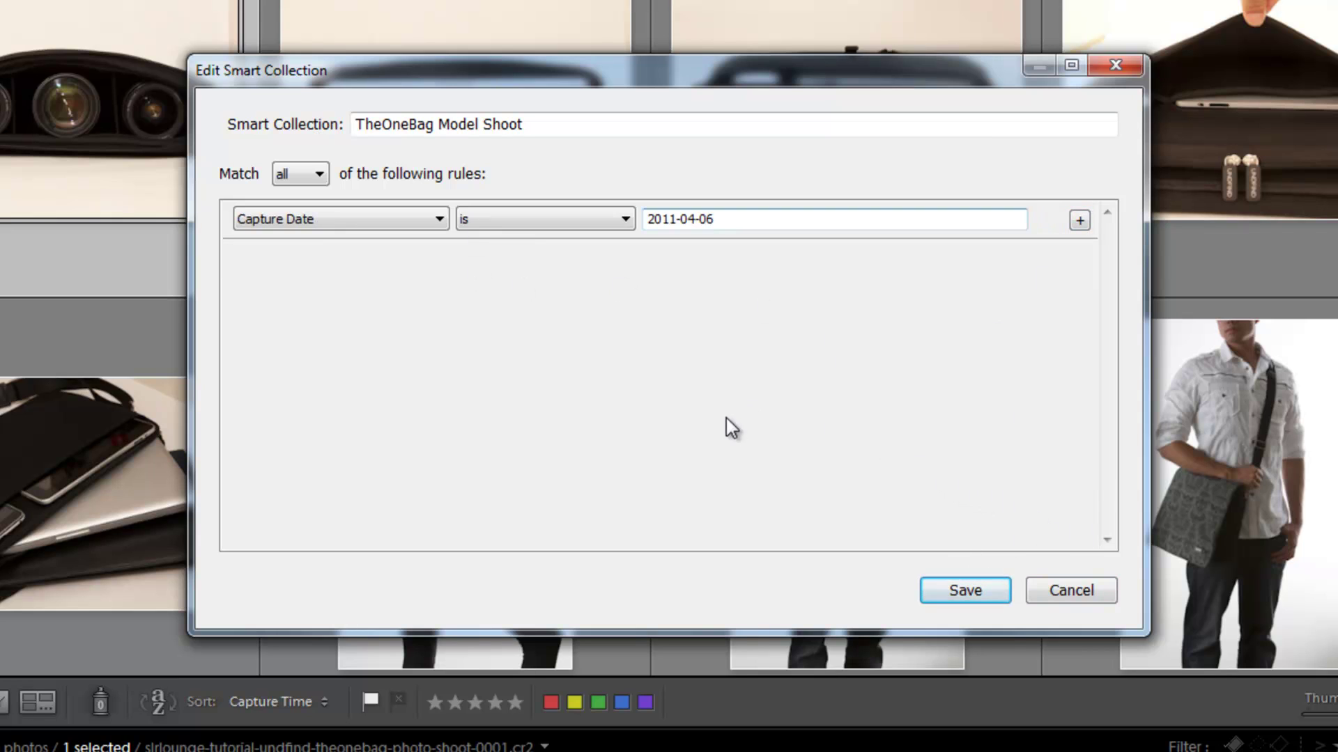
click(1080, 592)
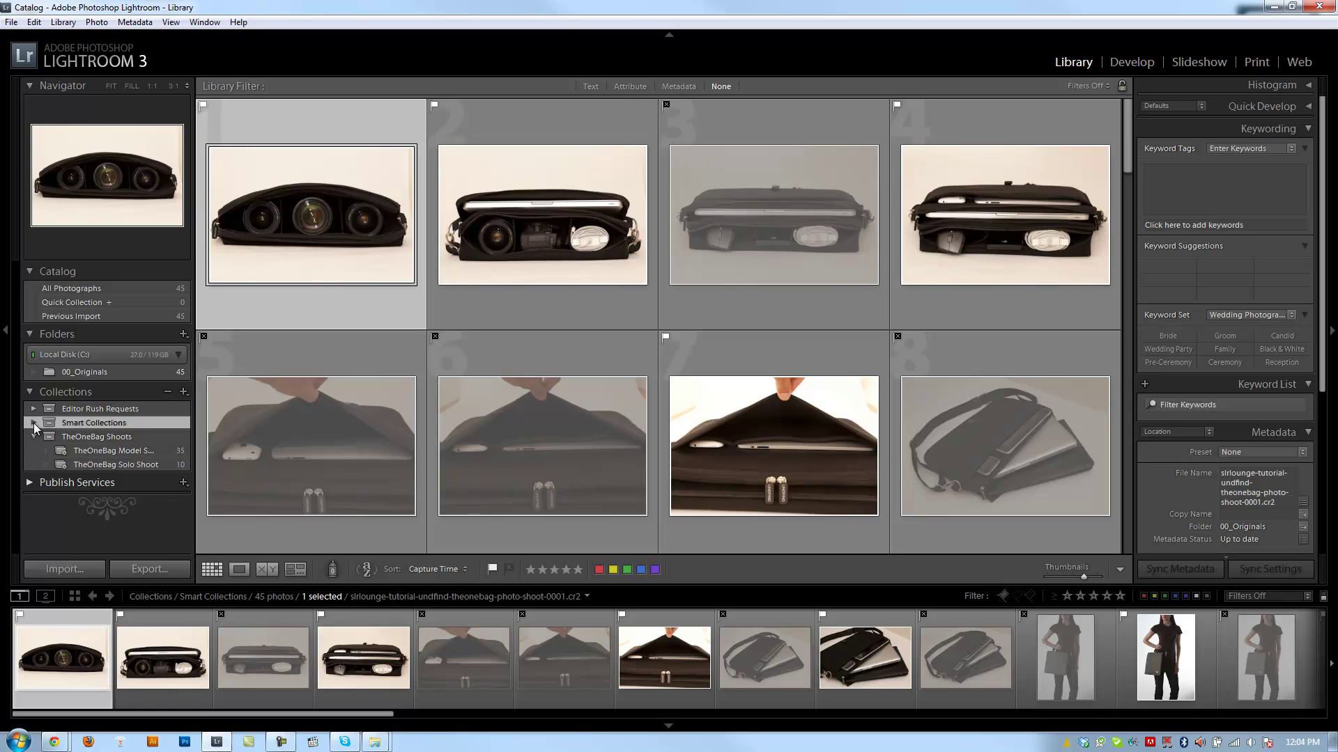
Step: Expand Smart Collections and check the Without Keywords collection's context menu without running anything
click(33, 423)
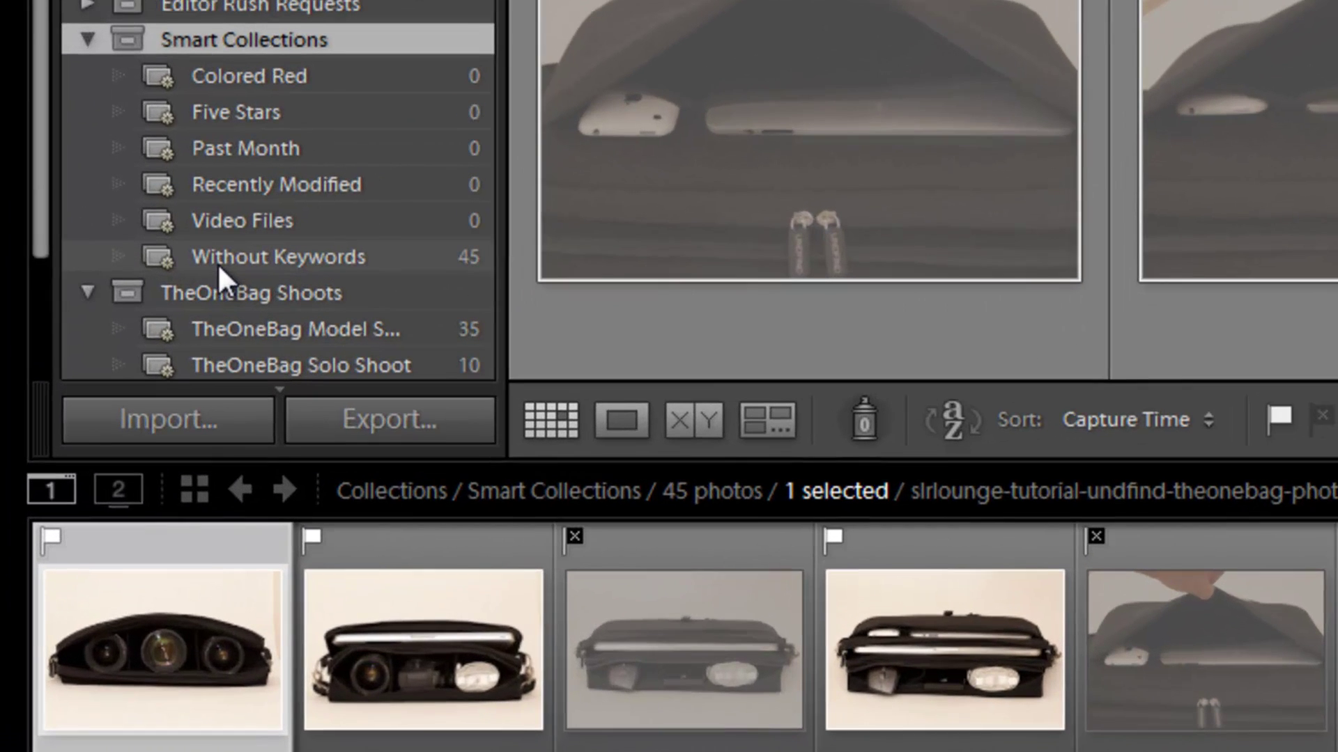
right_click(220, 277)
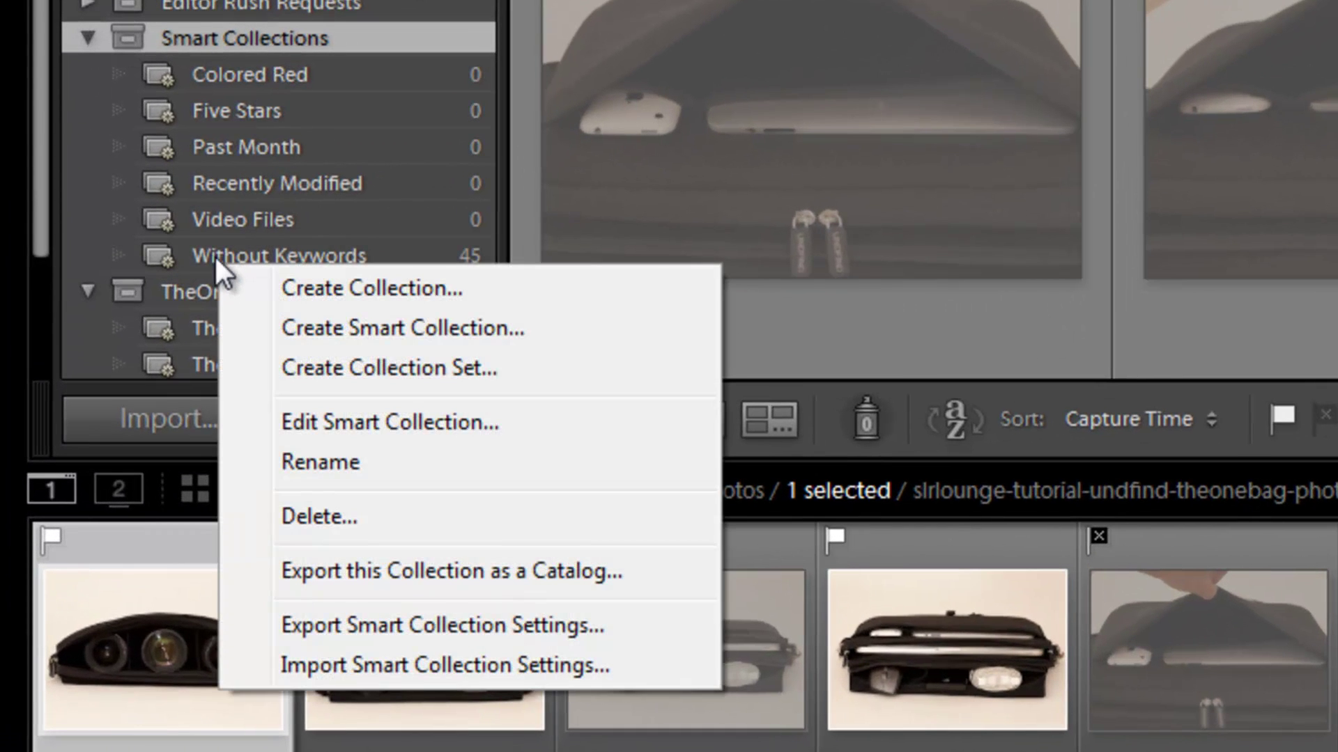
click(202, 255)
right_click(201, 256)
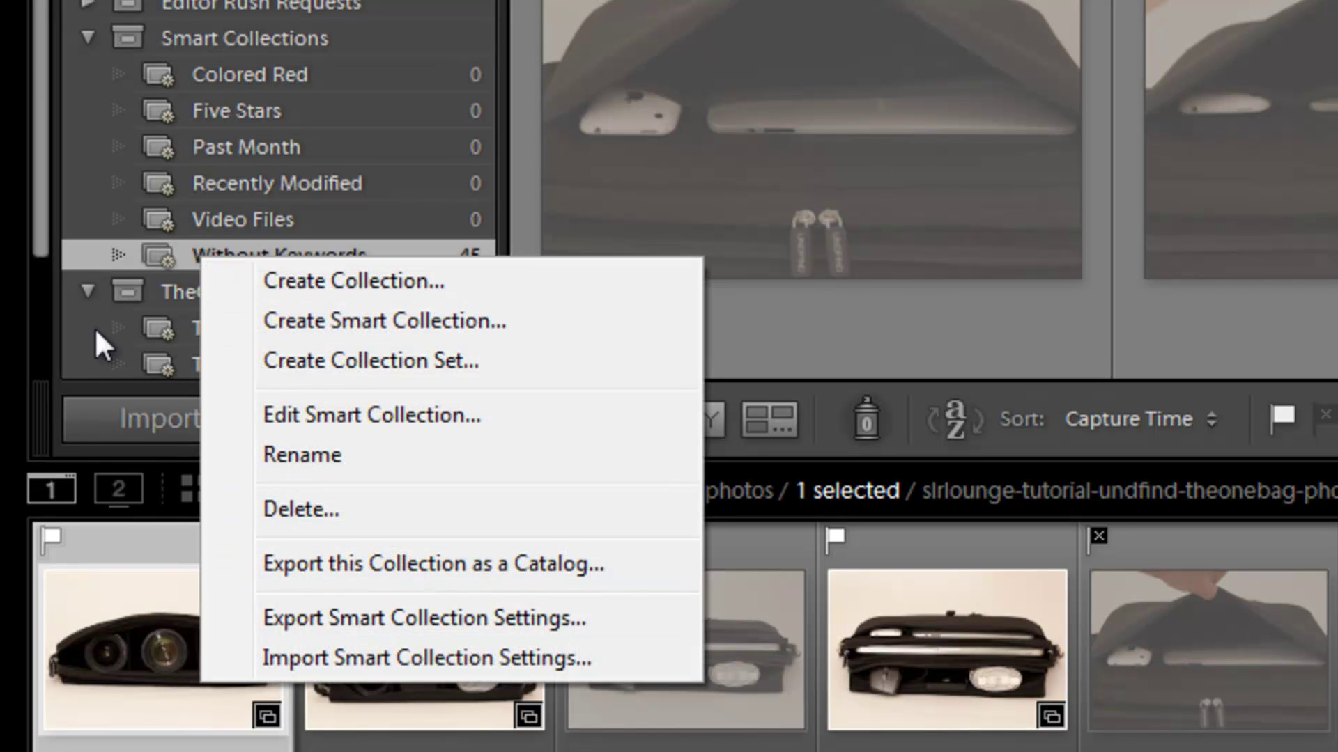
click(182, 258)
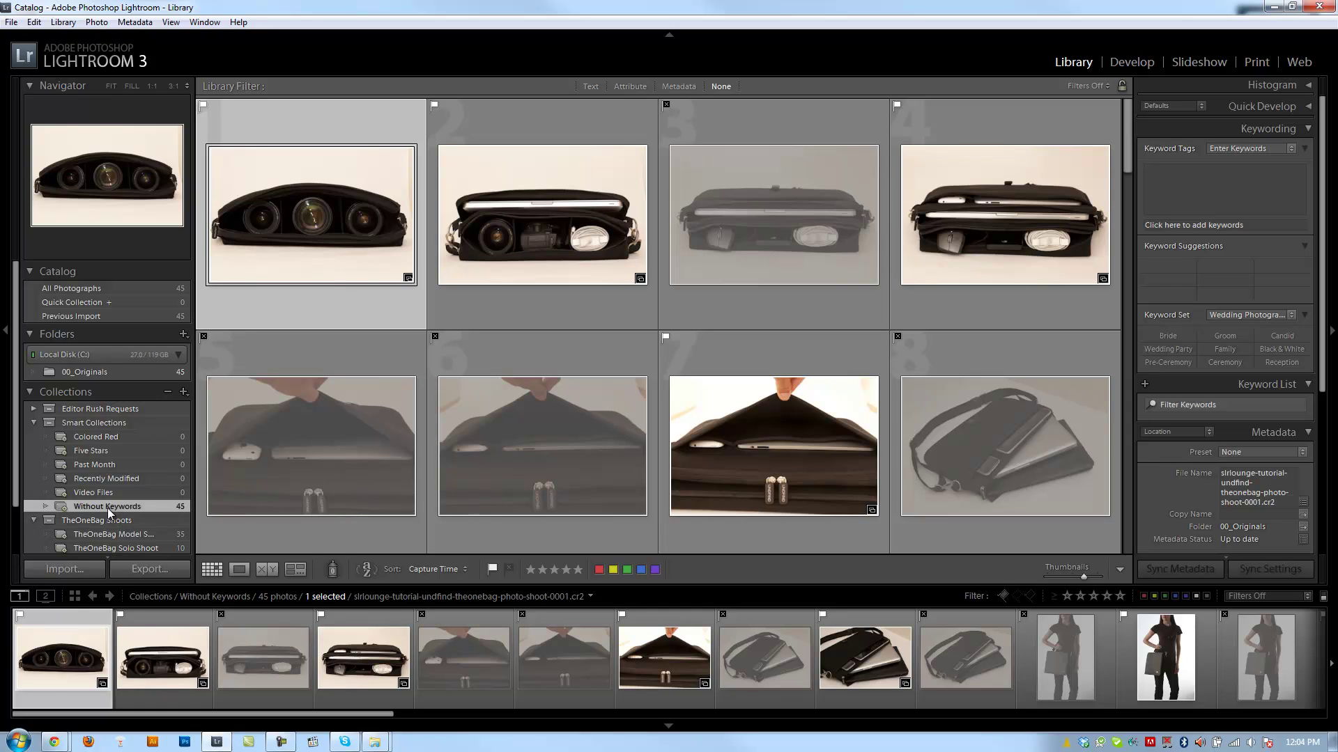
right_click(108, 508)
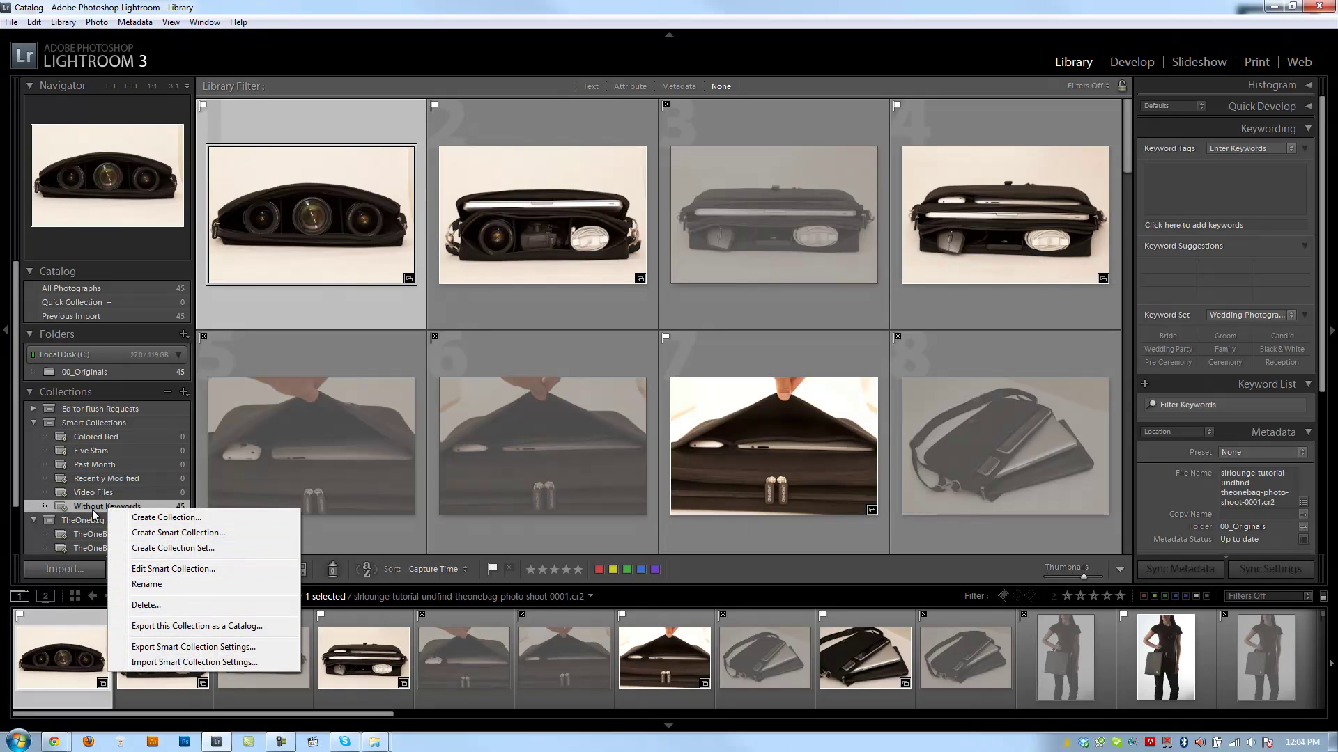
click(92, 509)
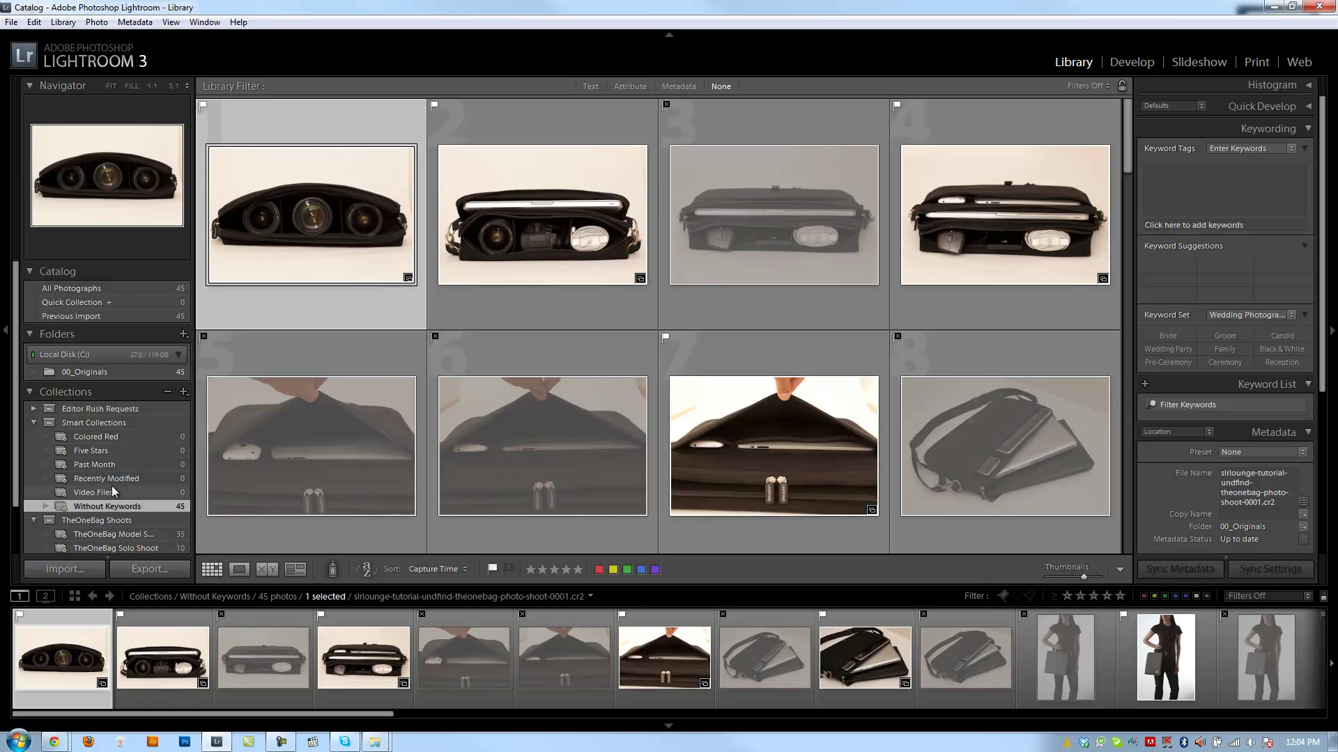
Step: Collapse and re-expand Smart Collections, then expand and collapse the Editor Rush Requests set
click(38, 424)
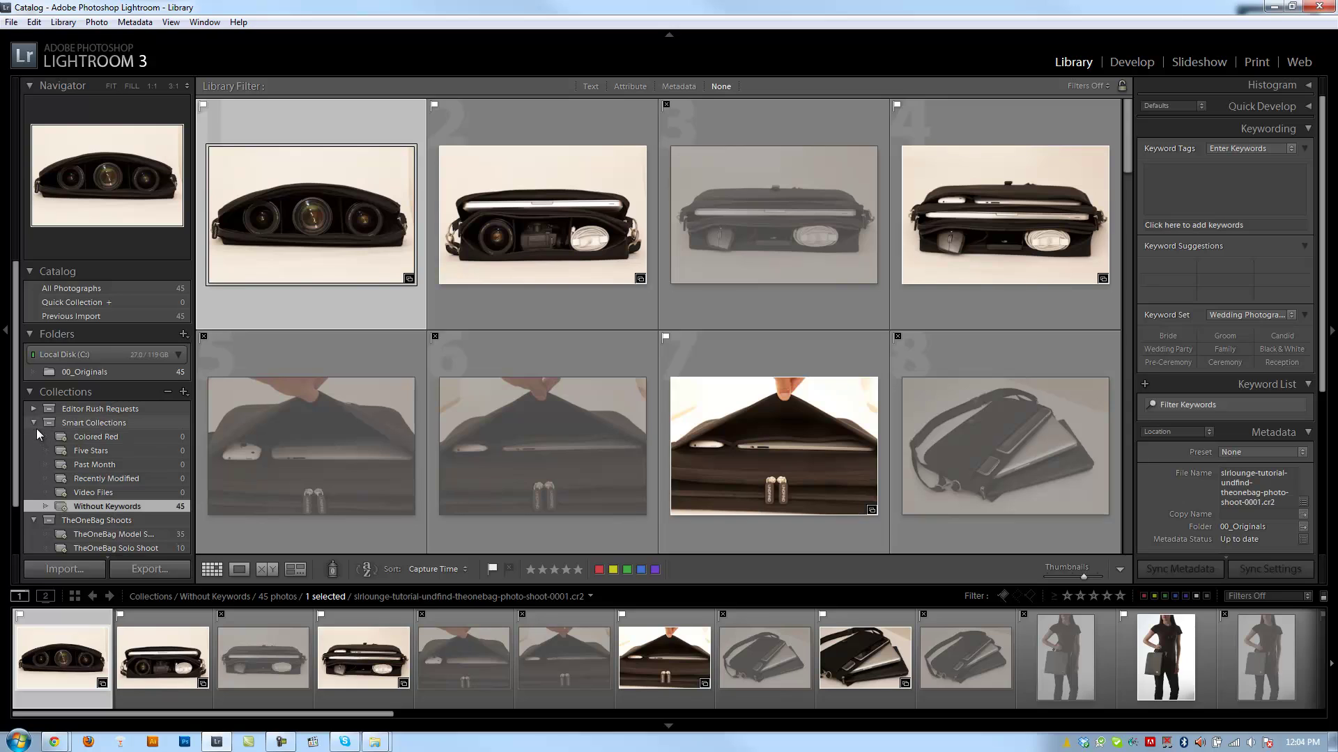
click(33, 423)
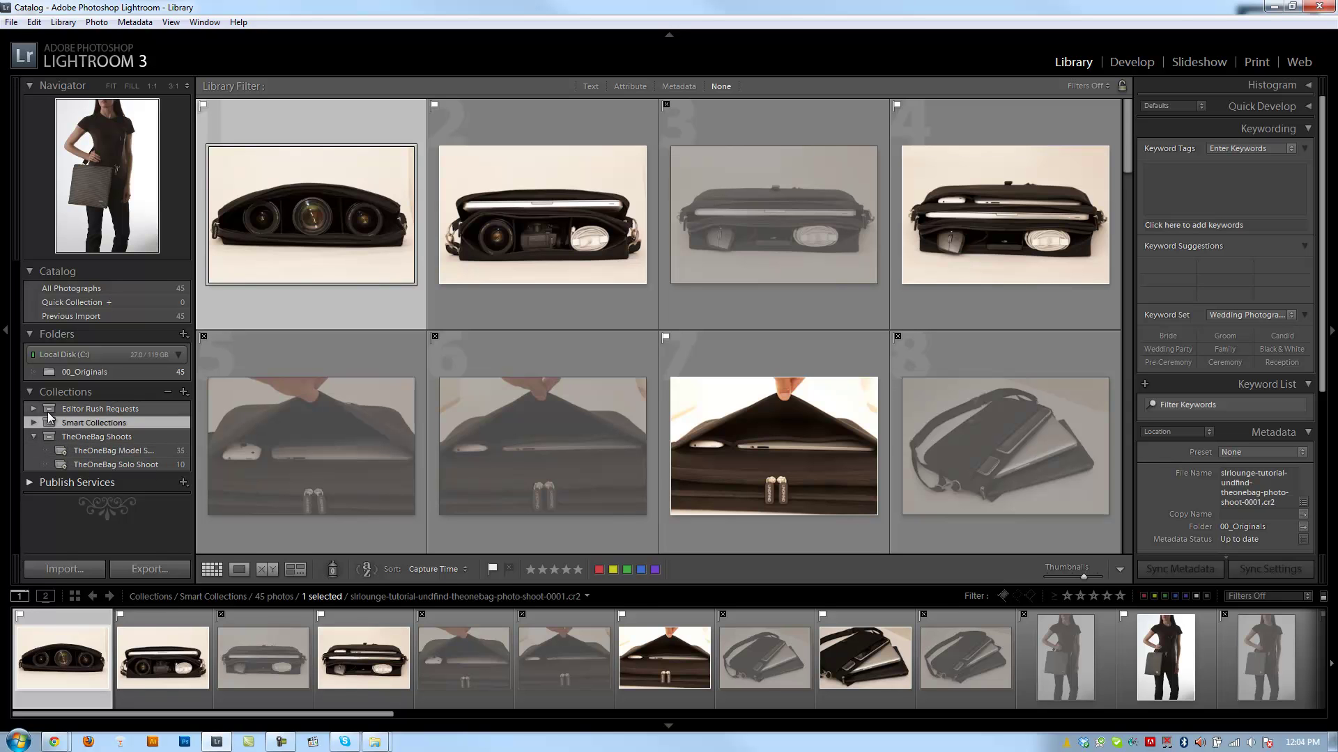
click(29, 423)
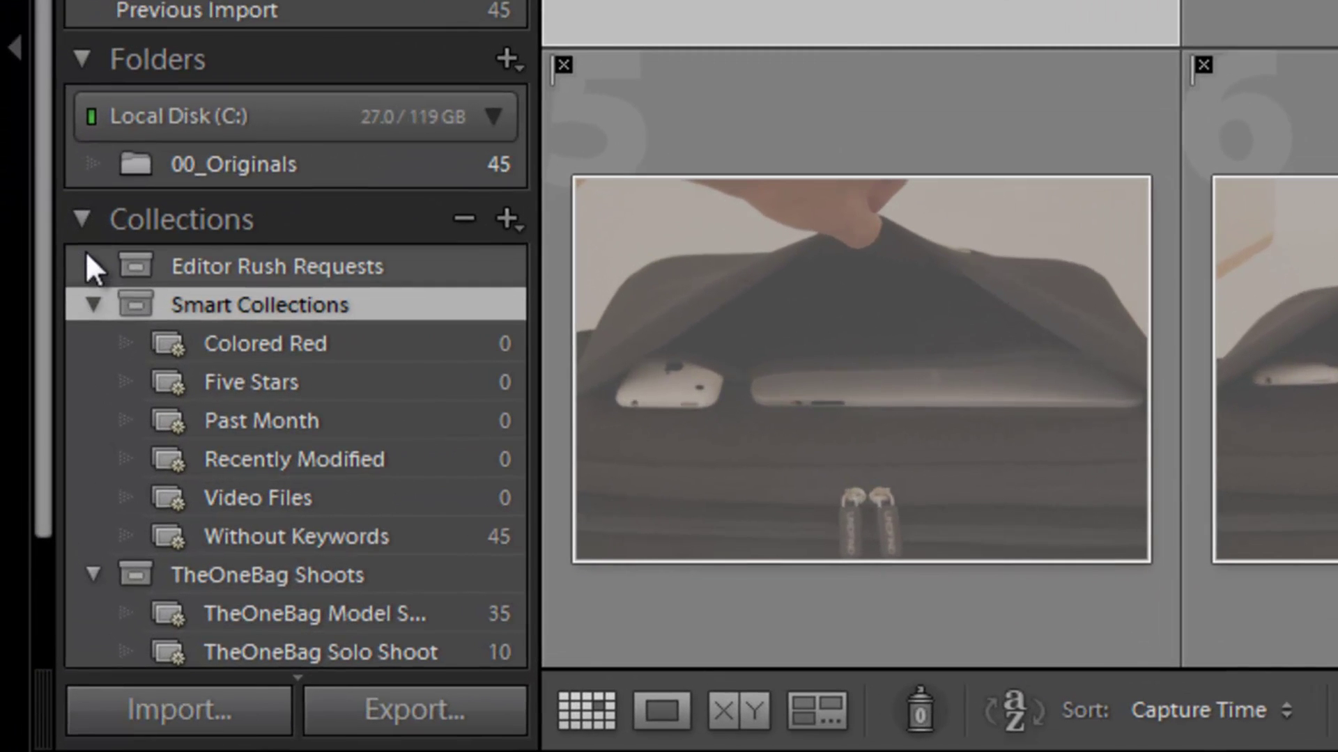
click(34, 409)
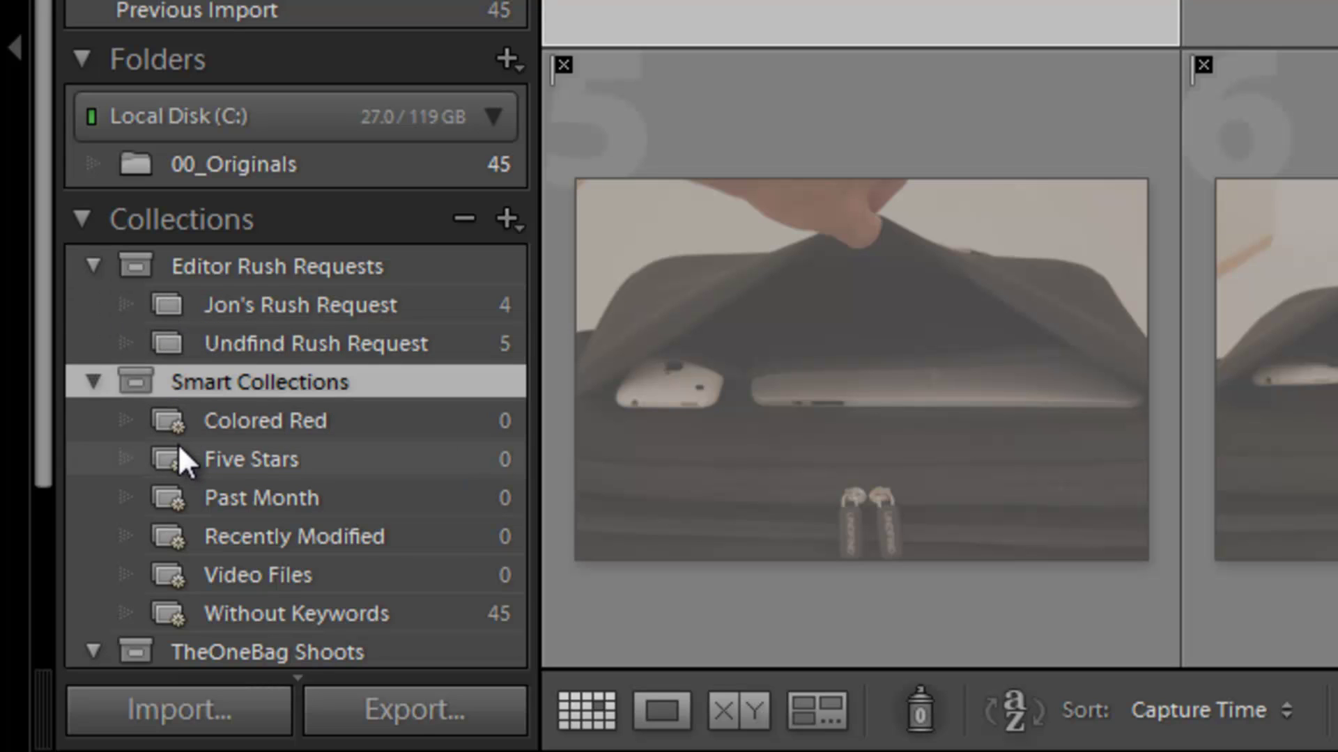
click(81, 267)
click(91, 307)
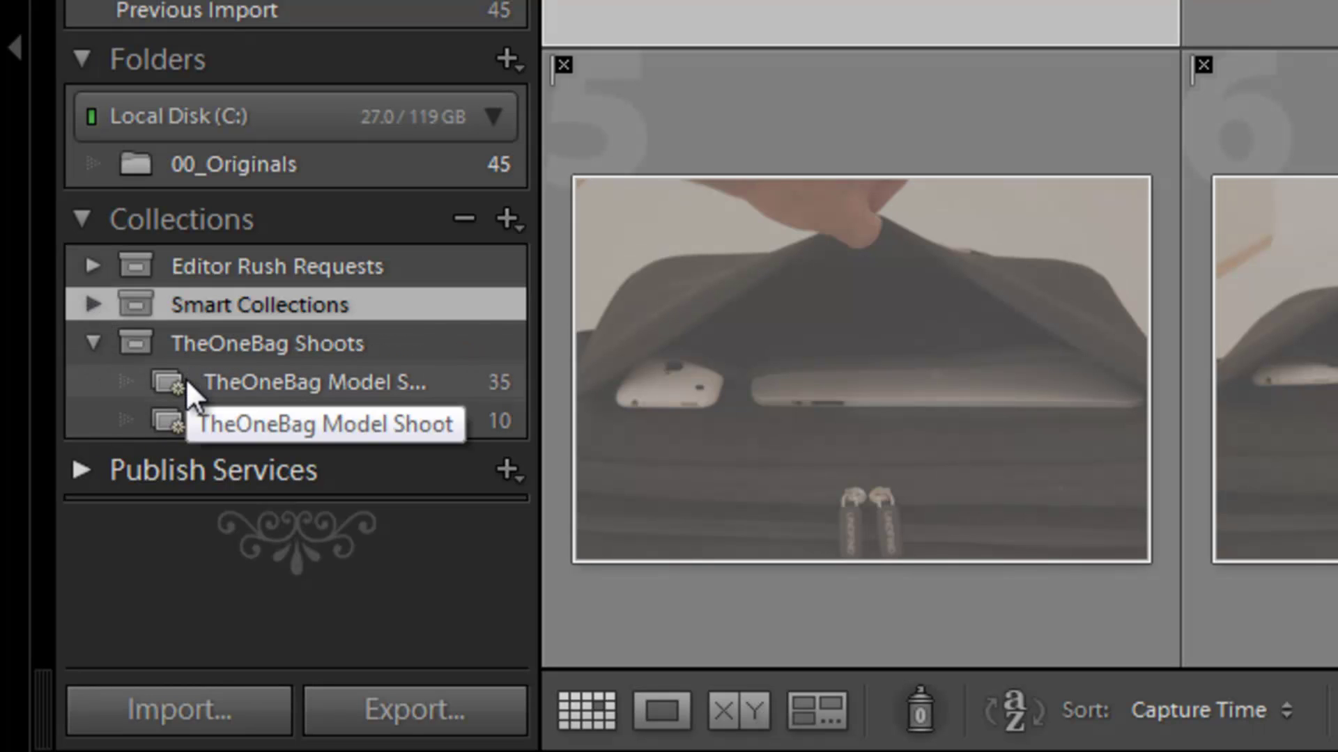
Step: Select TheOneBag Model Shoot and save its smart collection settings as a file on the Desktop
click(191, 382)
right_click(189, 381)
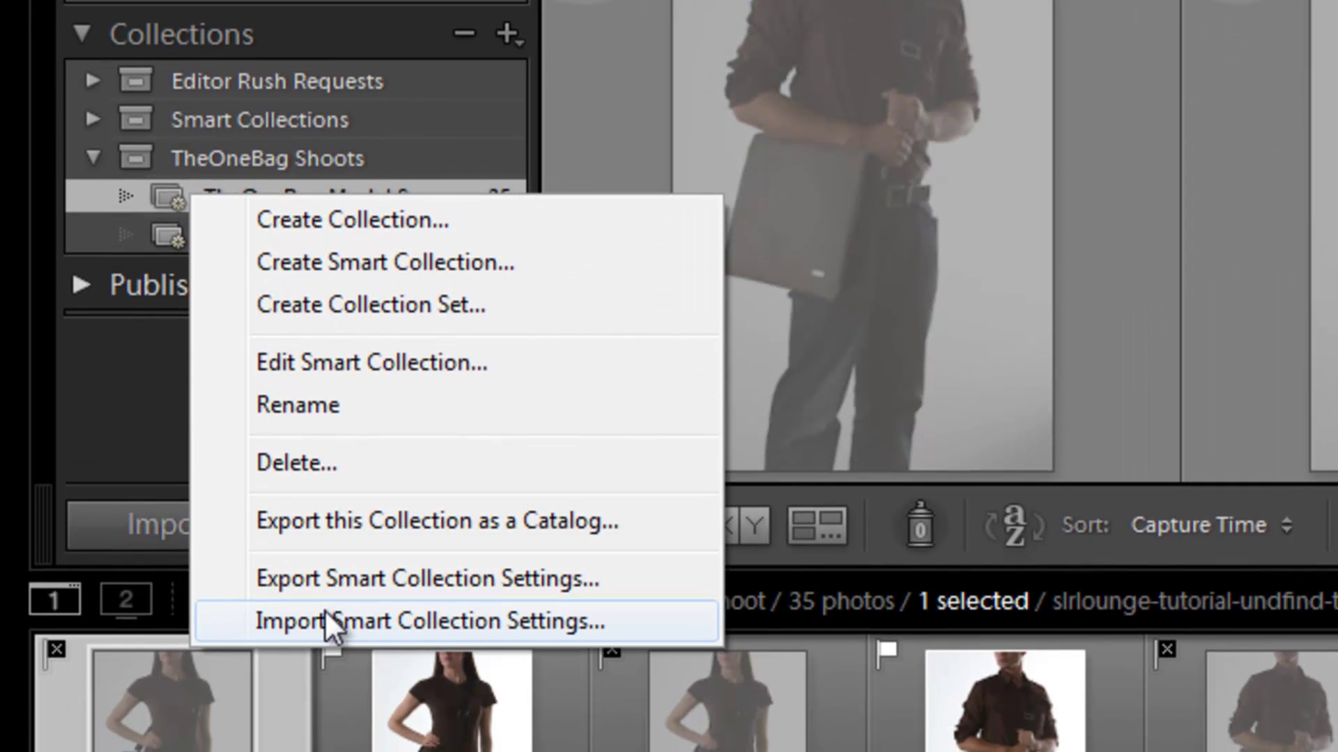
click(345, 579)
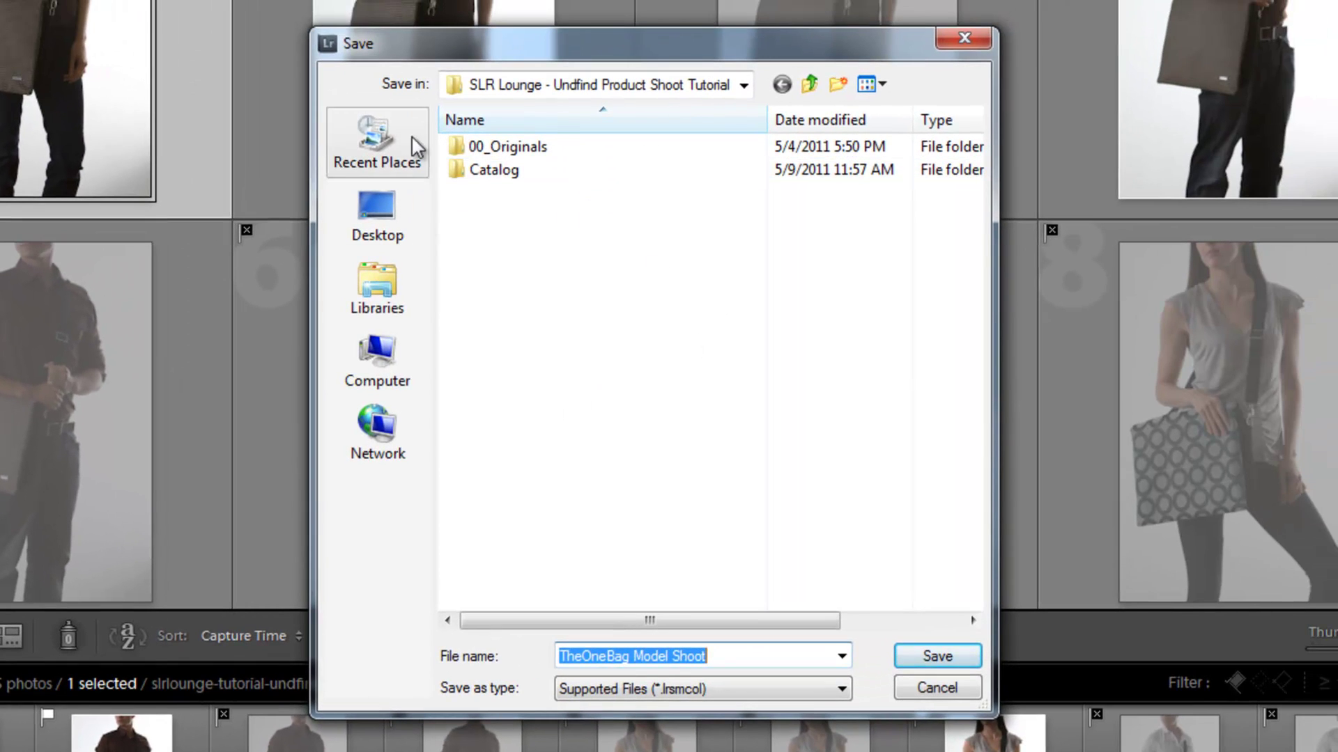
click(390, 209)
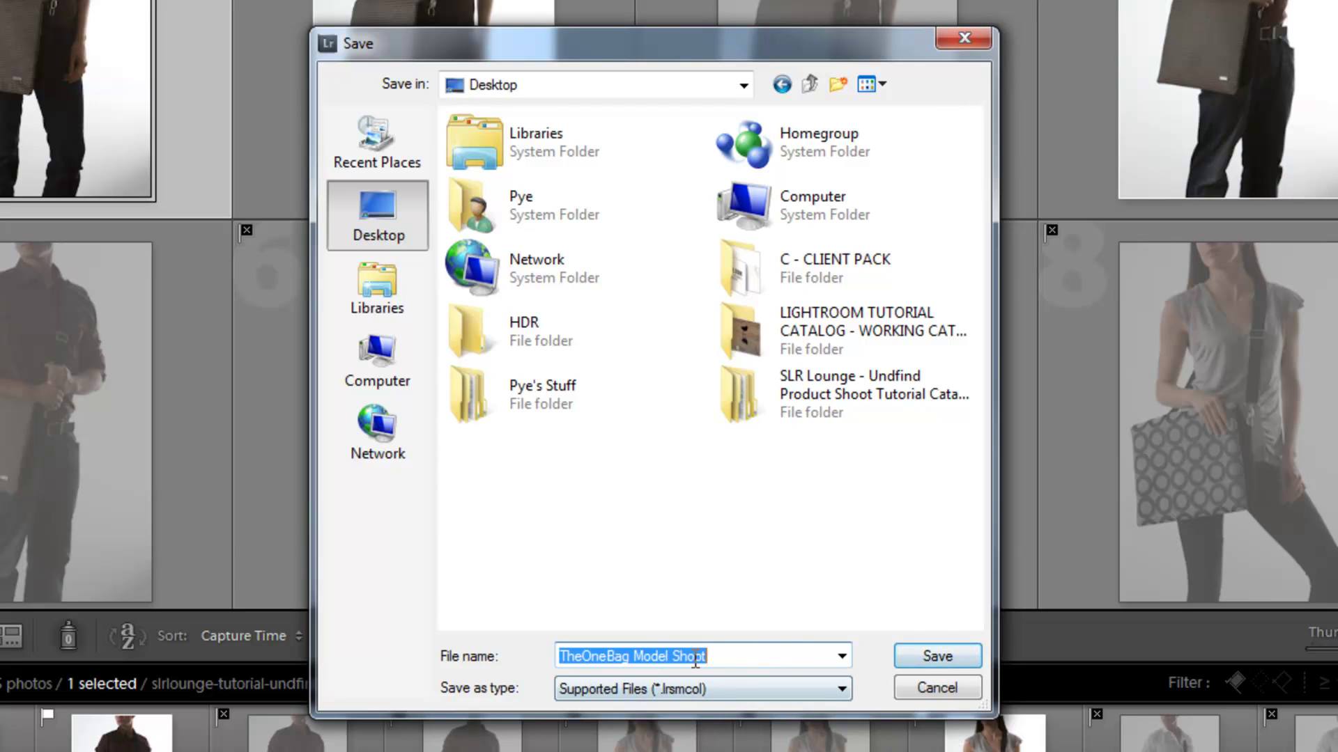
click(931, 657)
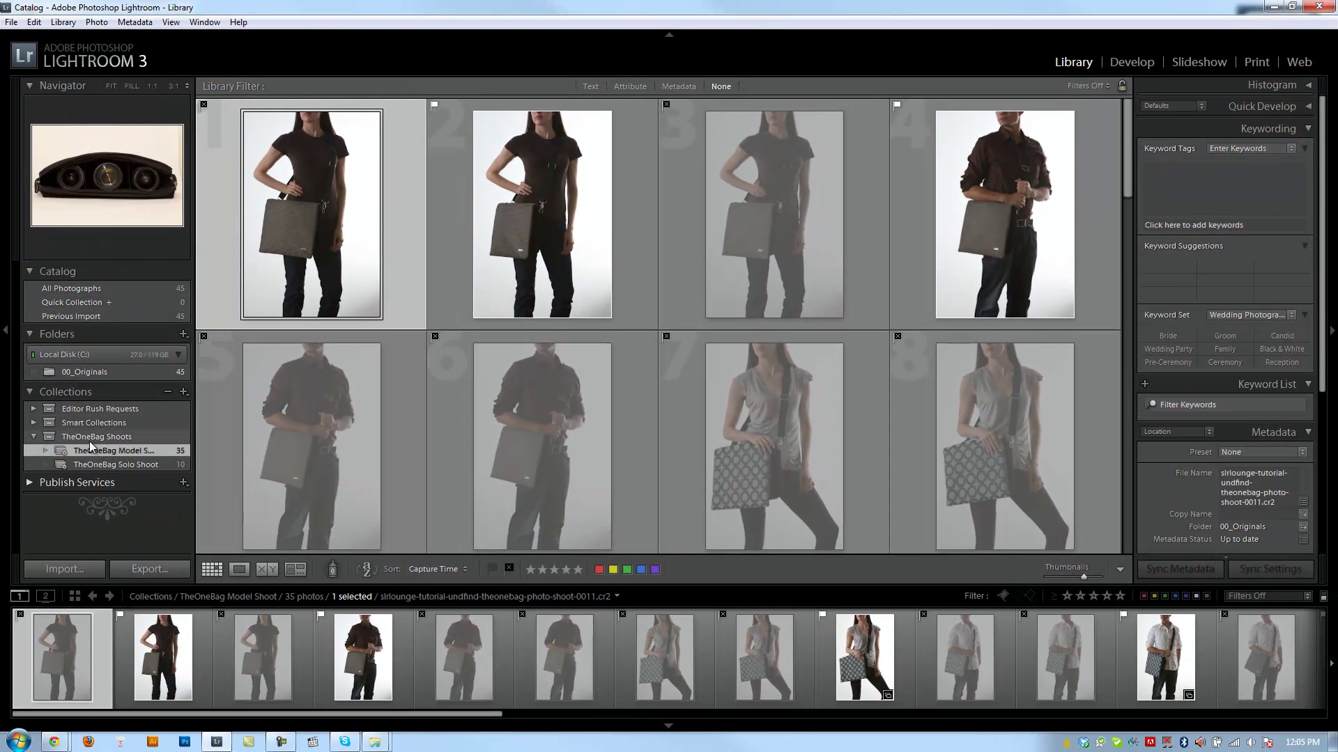
Step: Show the TheOneBag Shoots set's 45 photos and expand it to list Model Shoot and Solo Shoot
right_click(89, 445)
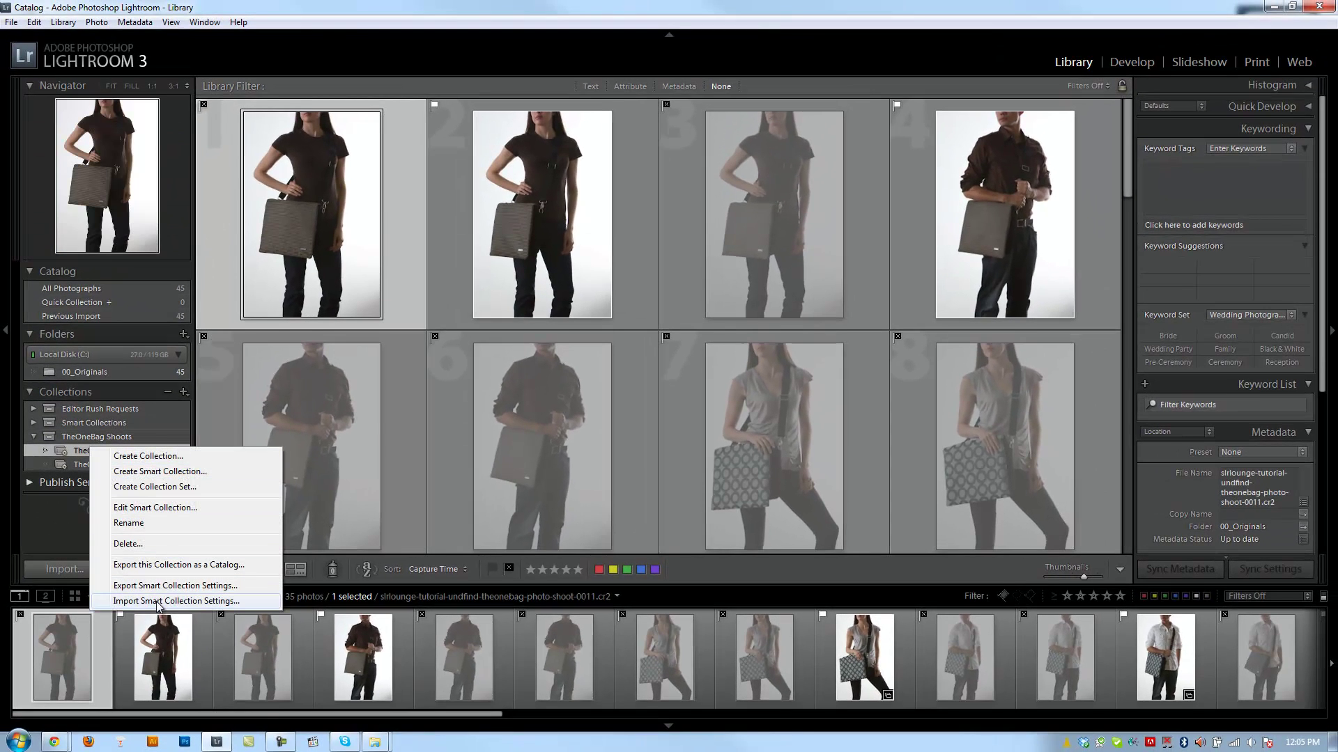
click(48, 521)
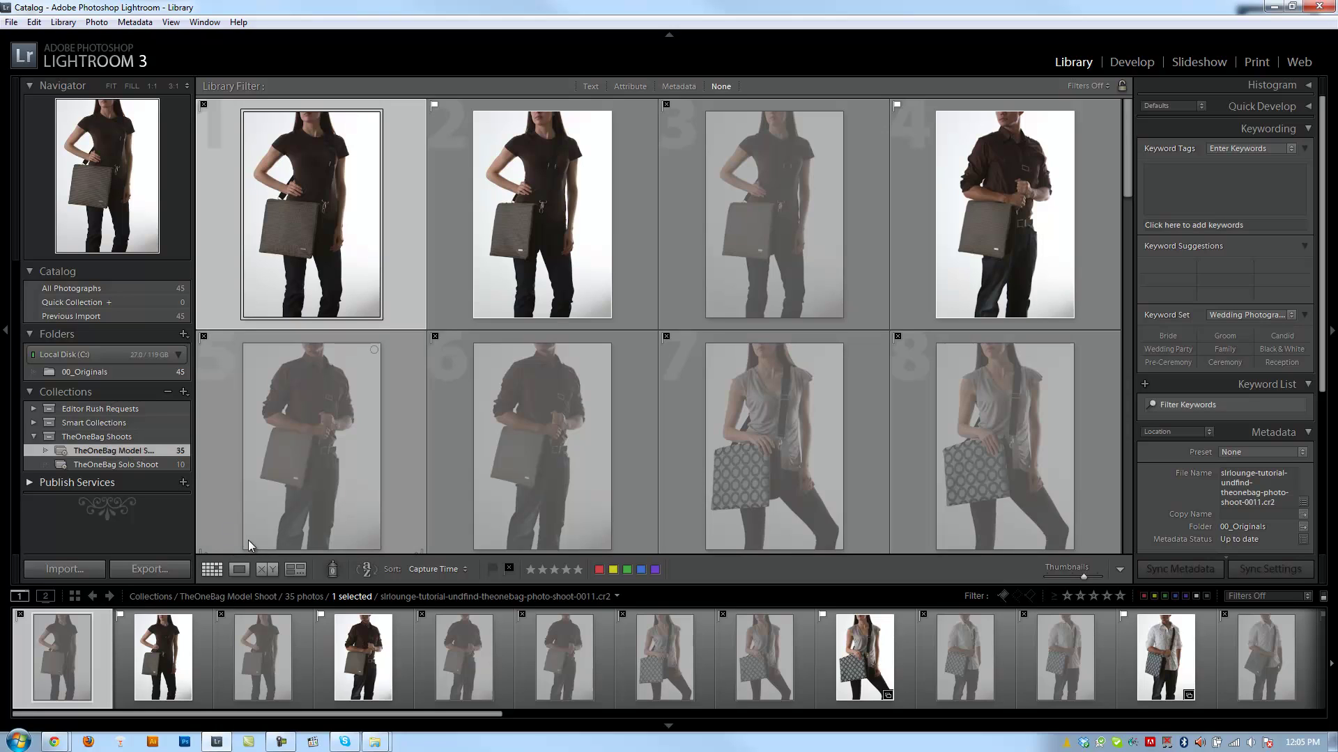
click(34, 437)
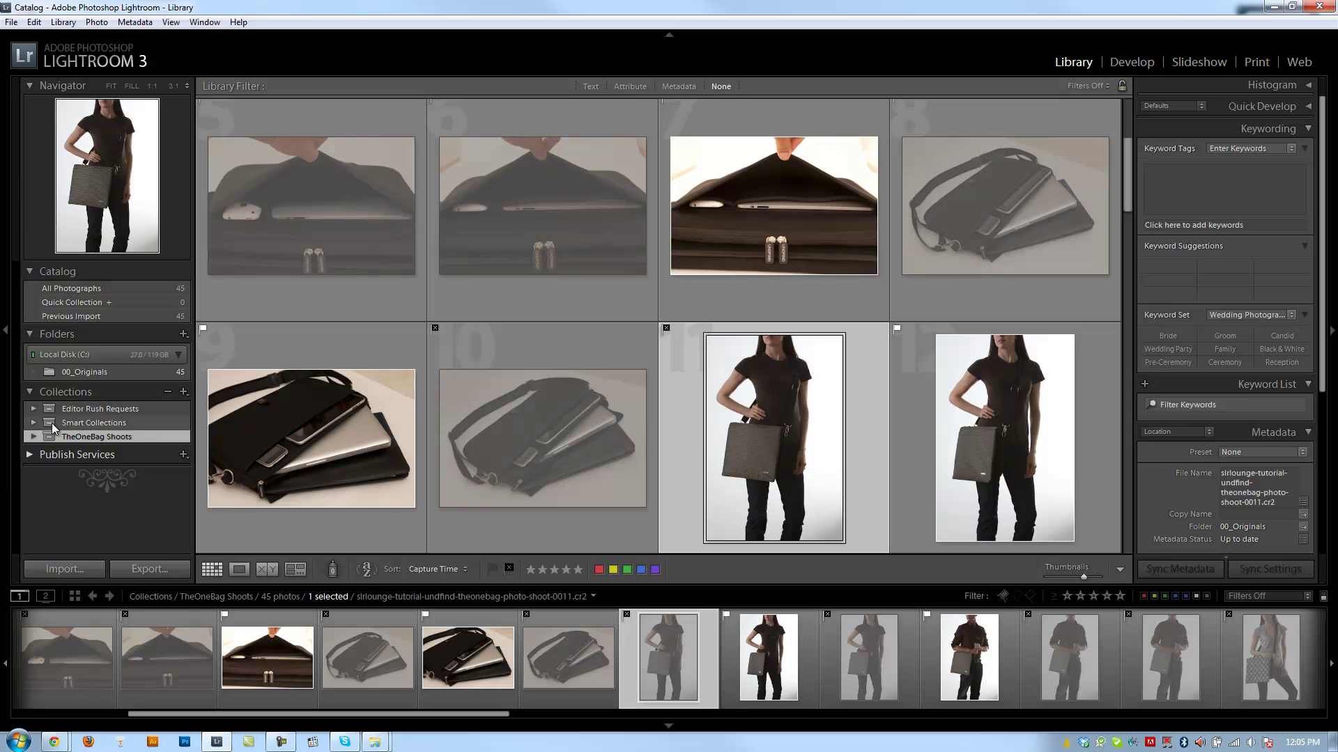
right_click(116, 440)
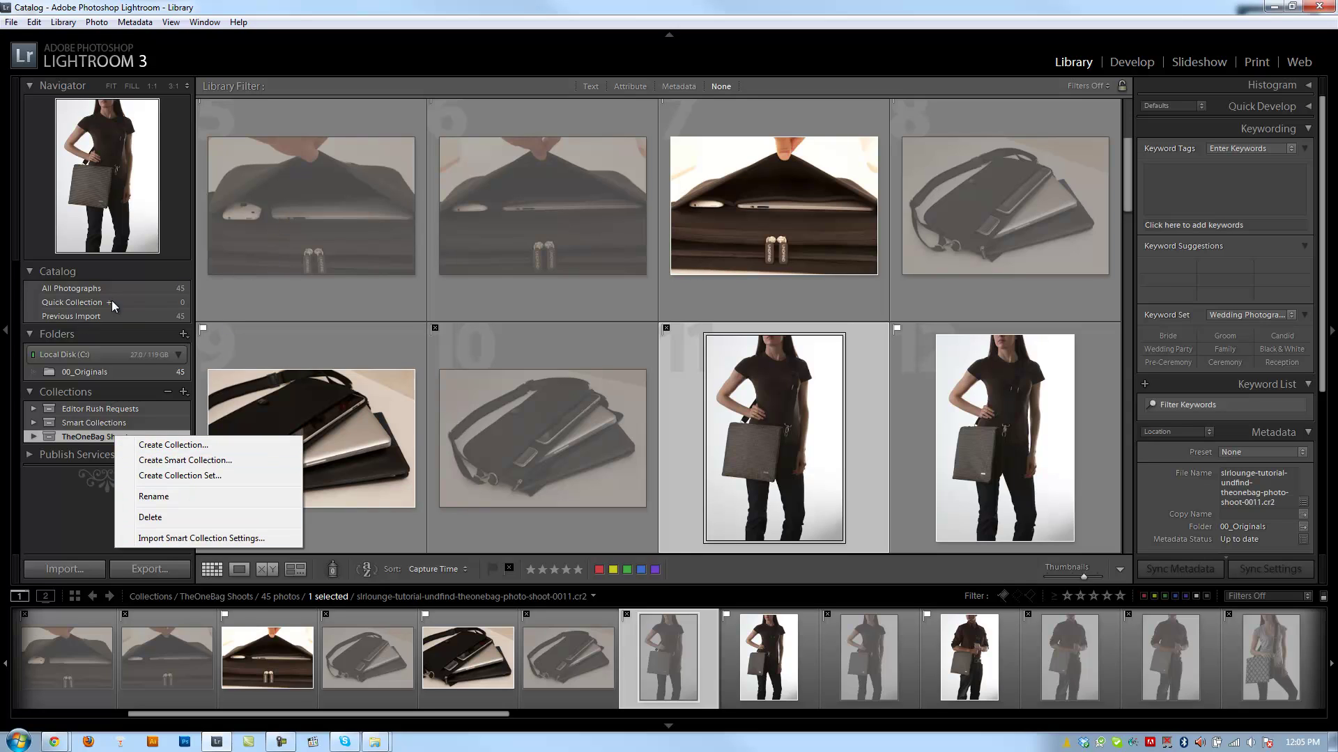
click(262, 239)
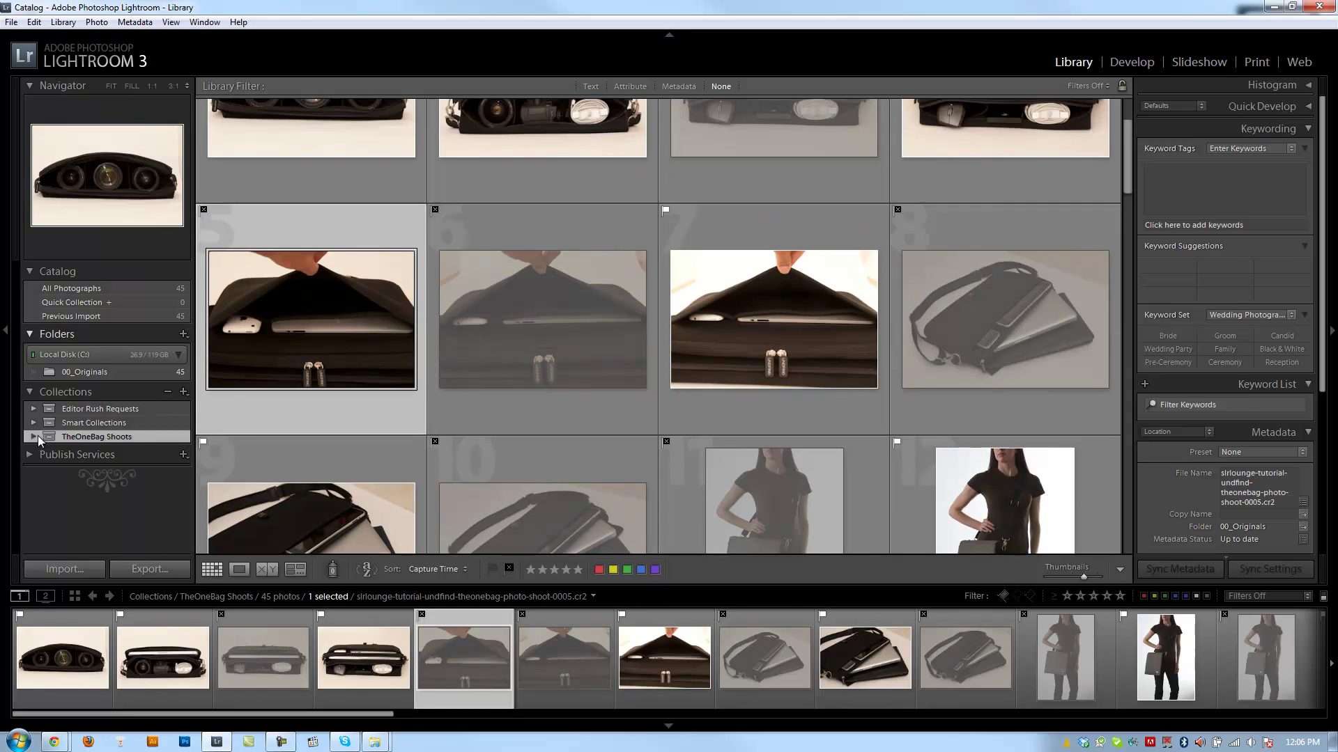
click(34, 436)
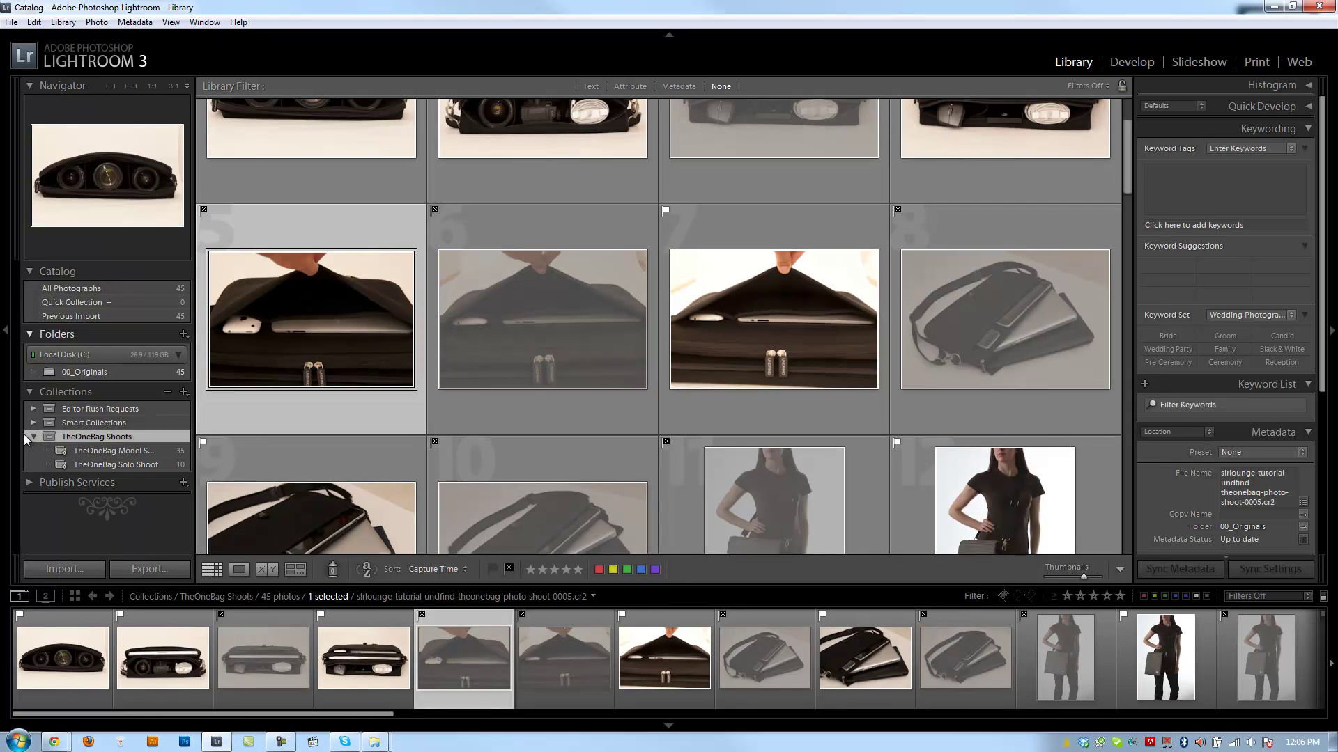